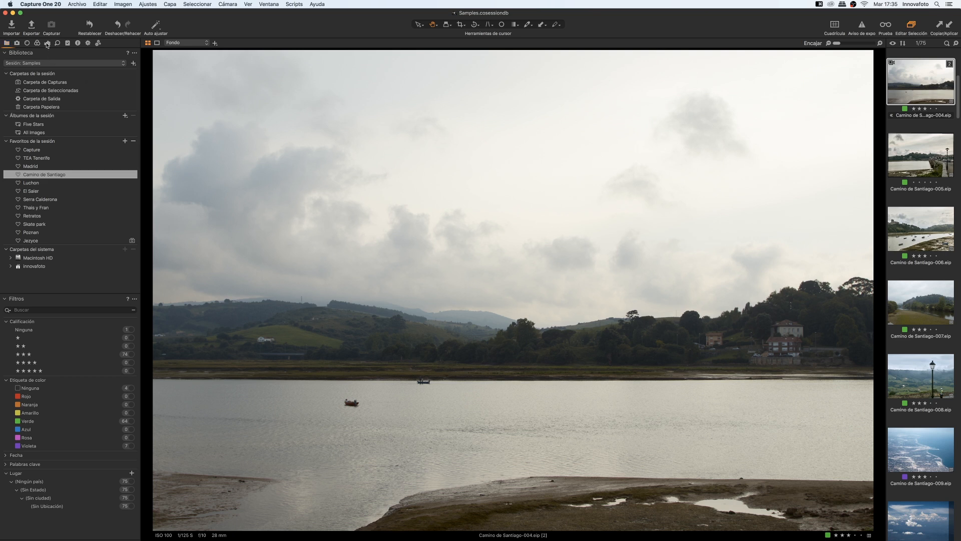
- Inspect the river landscape photo up close and apply automatic levels to it
click(47, 43)
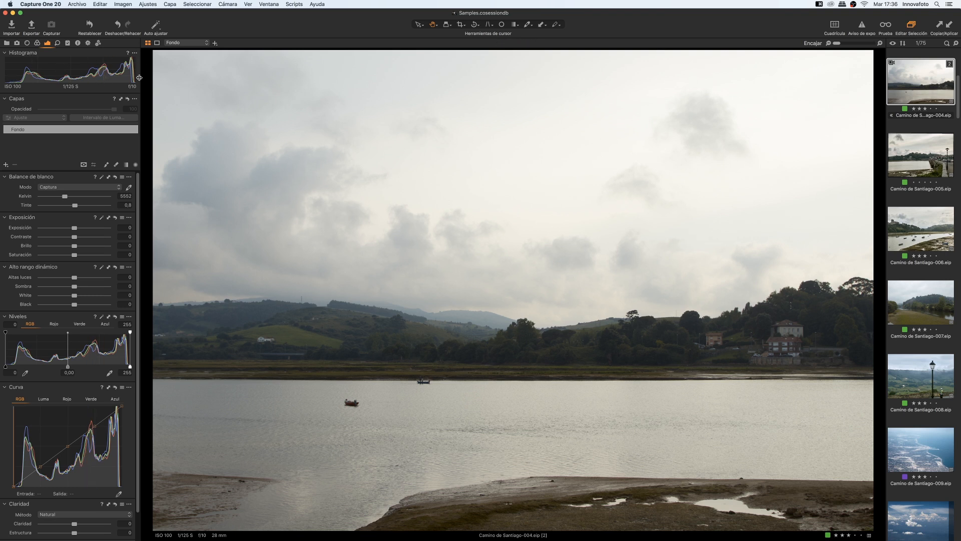
click(623, 344)
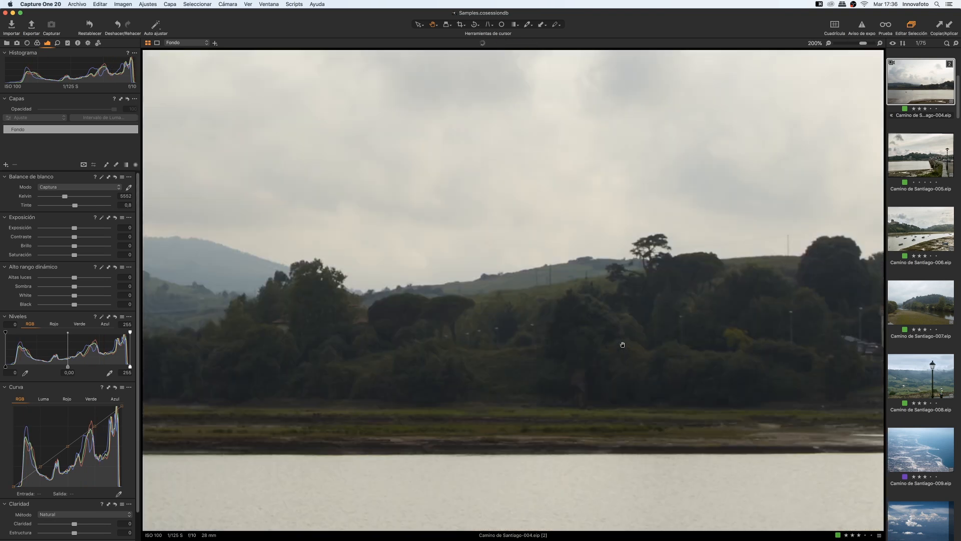
click(624, 344)
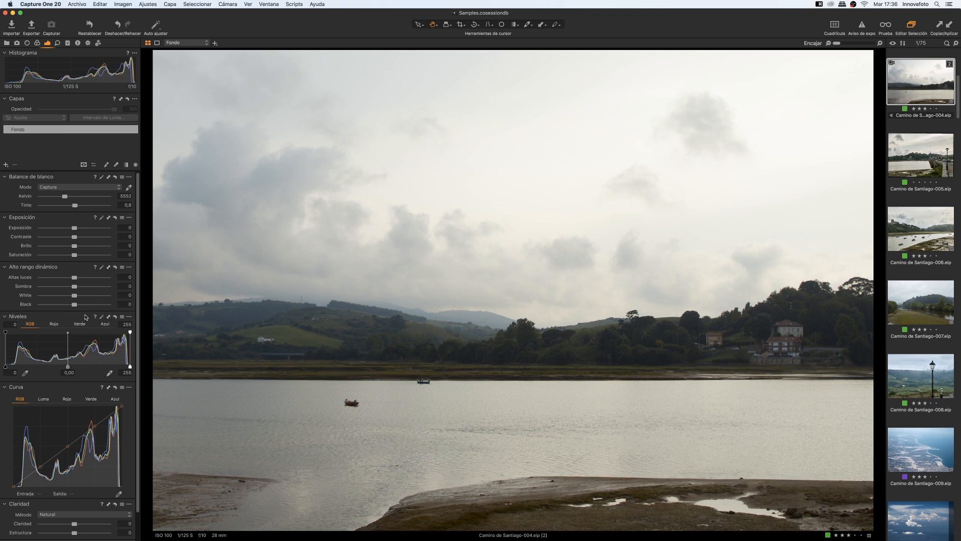
click(103, 317)
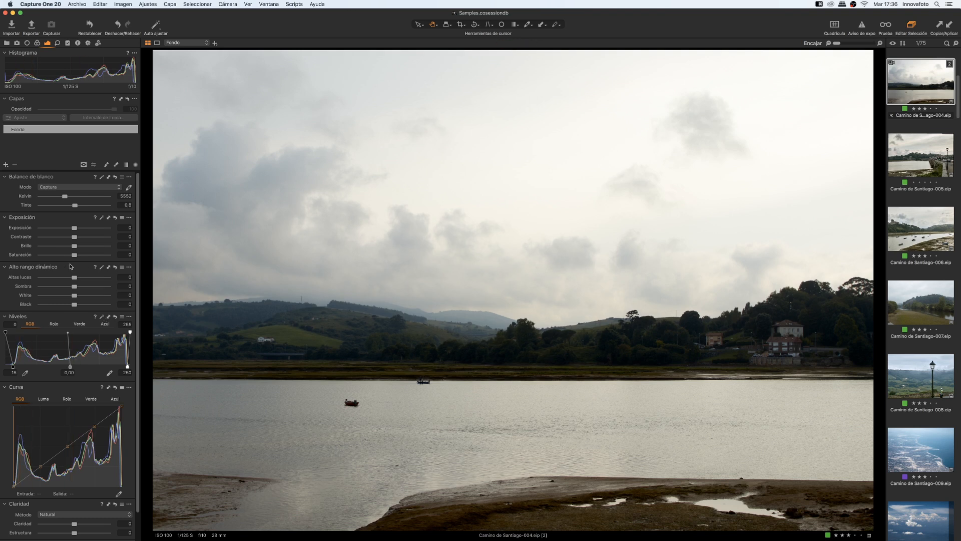
- Set the river photo's shadows to 38 and its highlights to -69 in the high dynamic range adjustments
drag(74, 286, 118, 284)
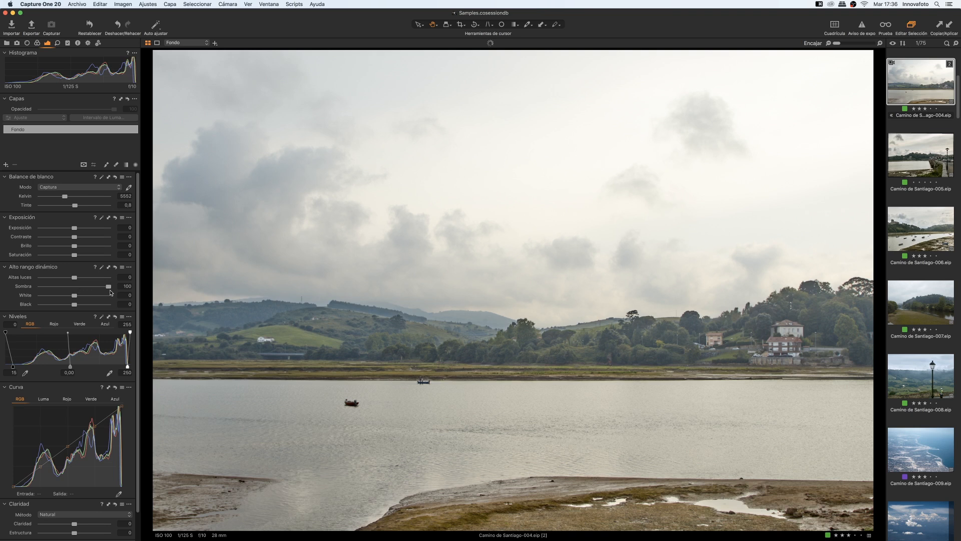
drag(109, 289, 88, 289)
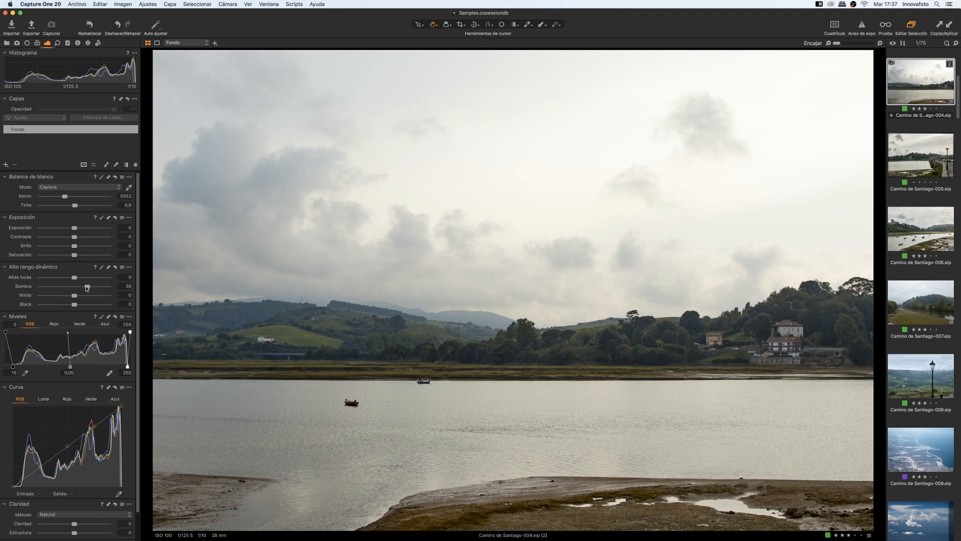
drag(75, 279, 50, 279)
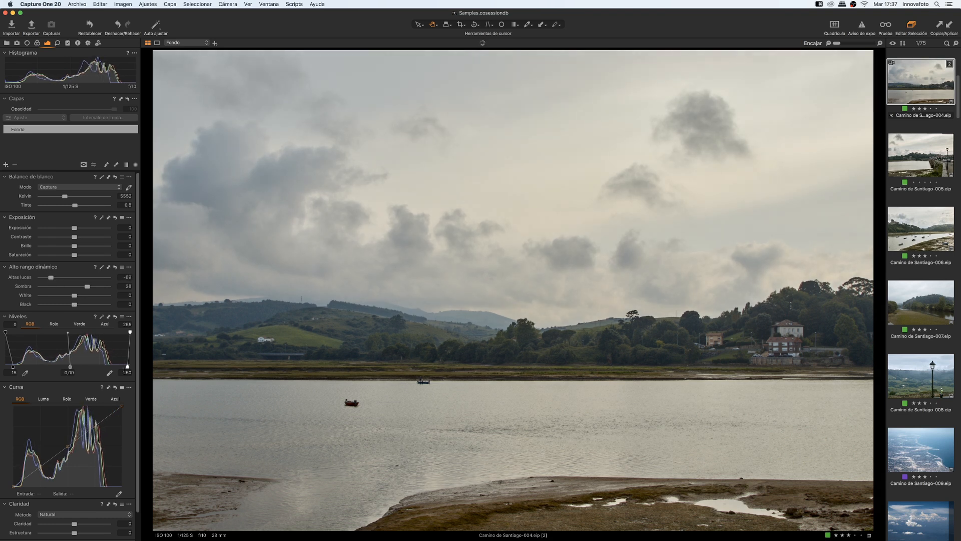
- Lower the levels' white point to 216 with highlights at -73, and compare the result with the unadjusted photo
drag(128, 368, 114, 371)
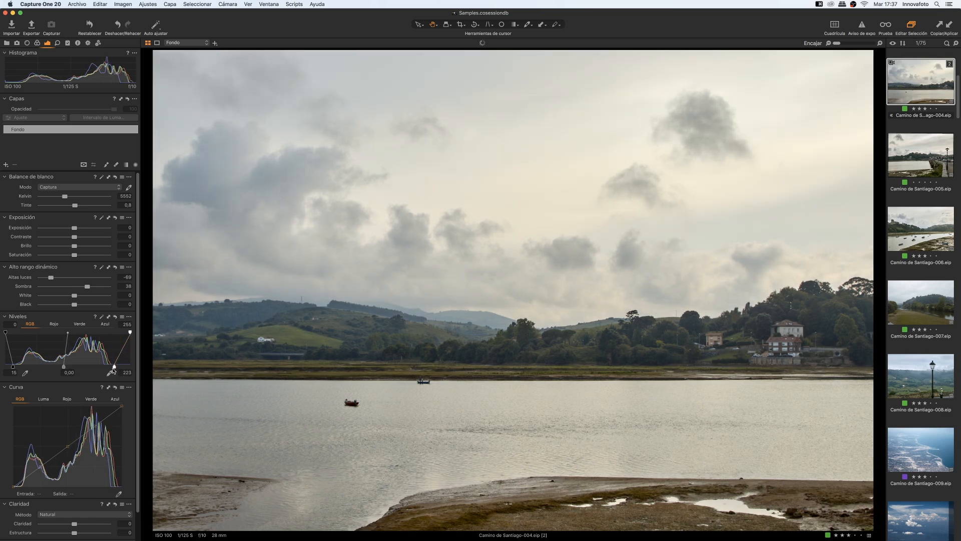
drag(50, 279, 49, 279)
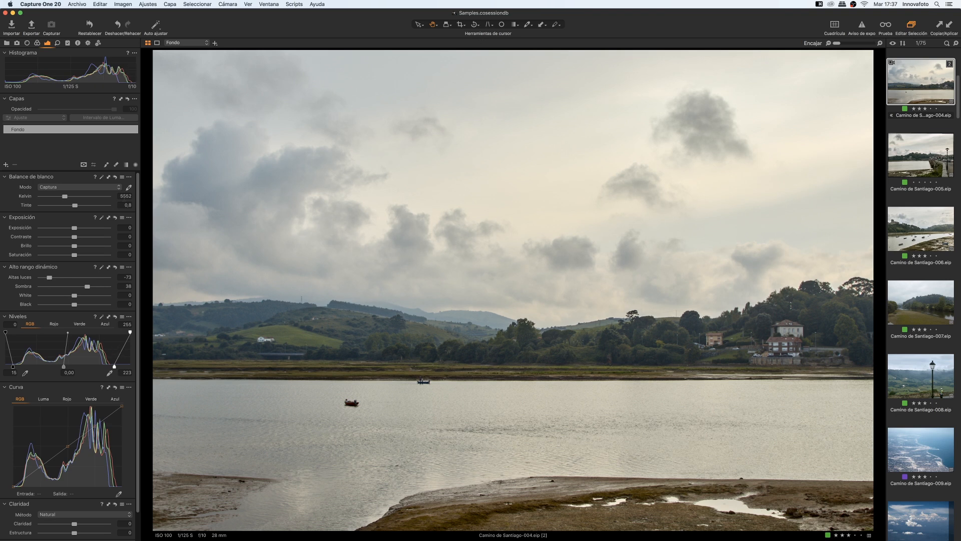
drag(115, 367, 109, 366)
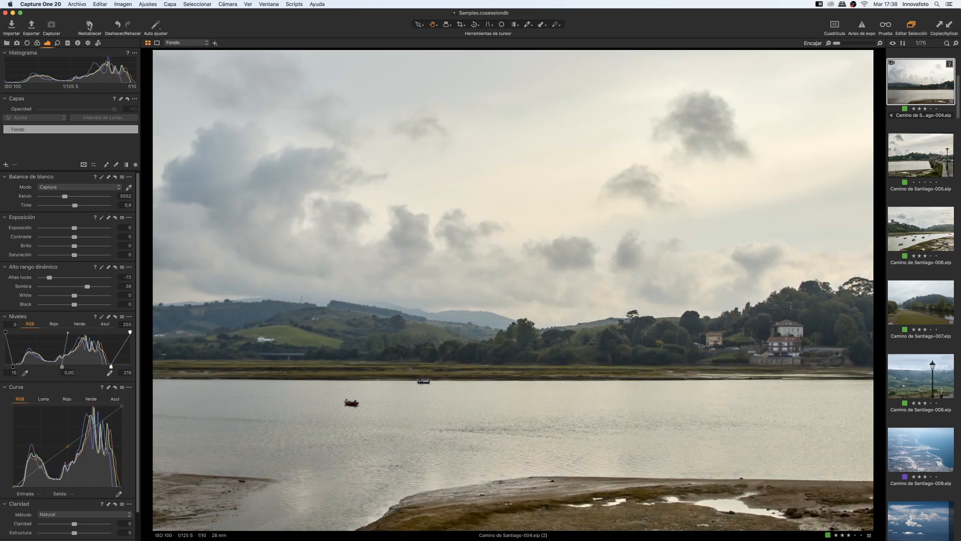
alt+click(89, 27)
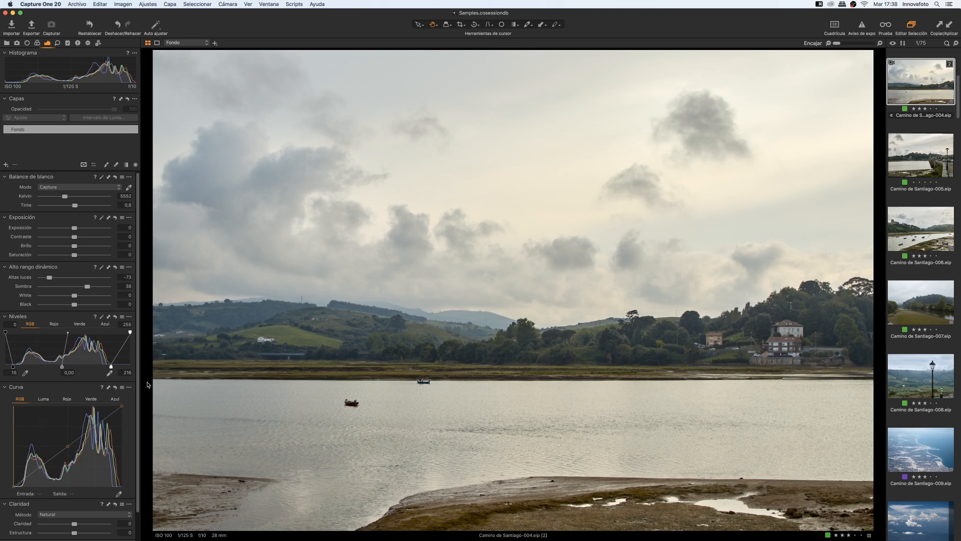
- Set the levels' black point to 17, the exposure to -0.37 and the highlights to -56
drag(13, 366, 14, 366)
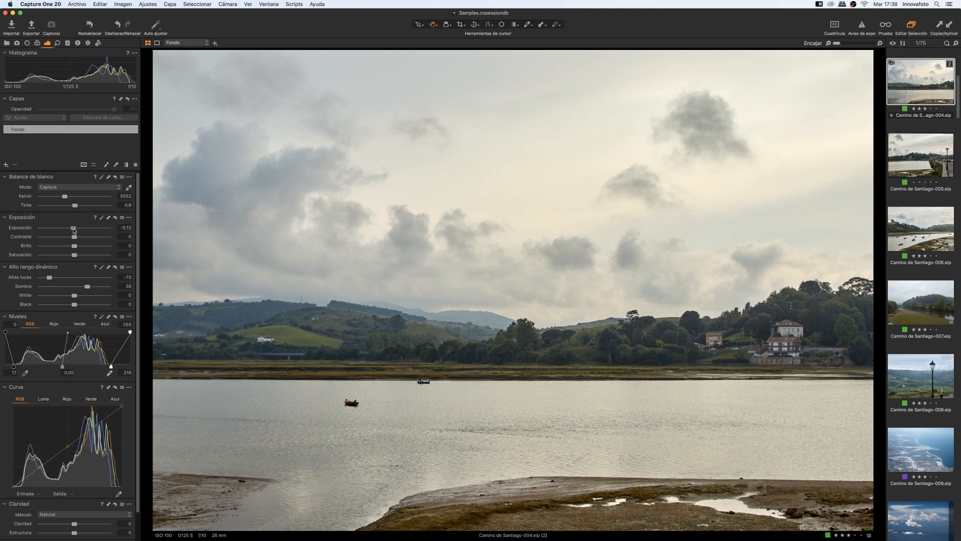
drag(74, 231, 72, 231)
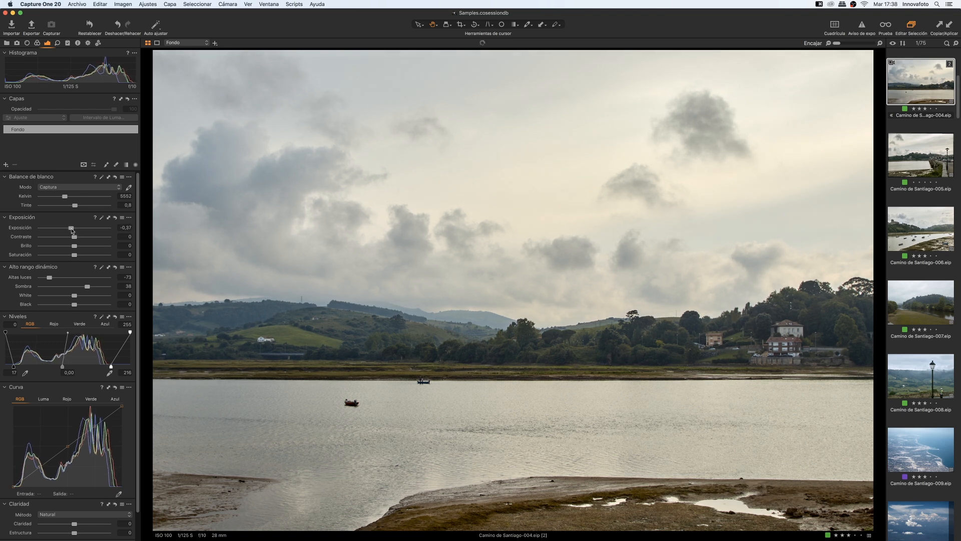
drag(50, 280, 56, 280)
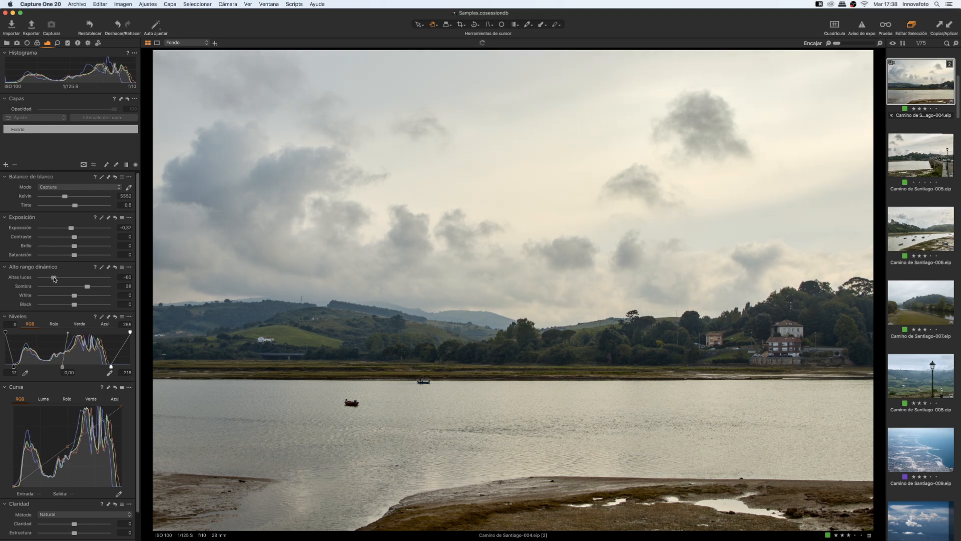
drag(52, 280, 57, 279)
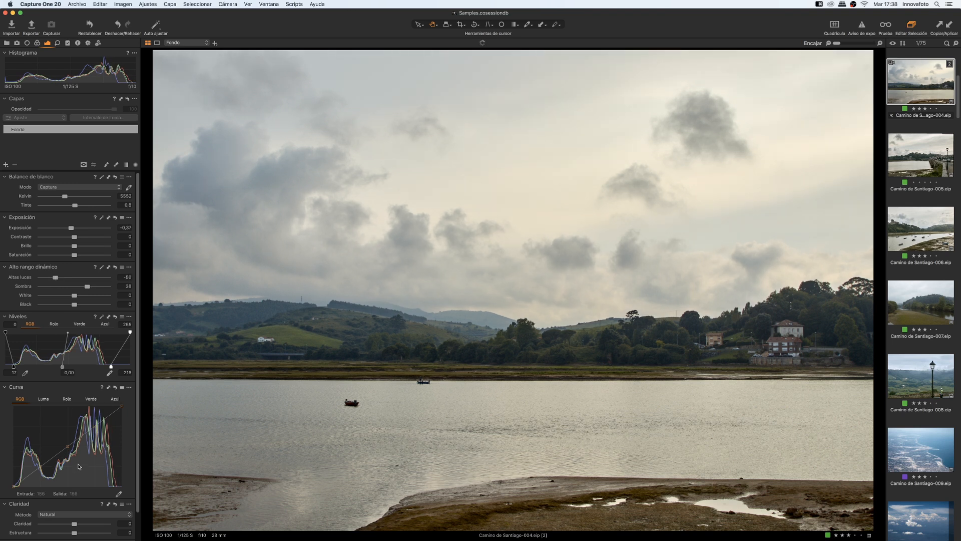
- Set the river photo's clarity to 32 and its shadows to 47
drag(76, 525, 87, 526)
drag(87, 286, 89, 288)
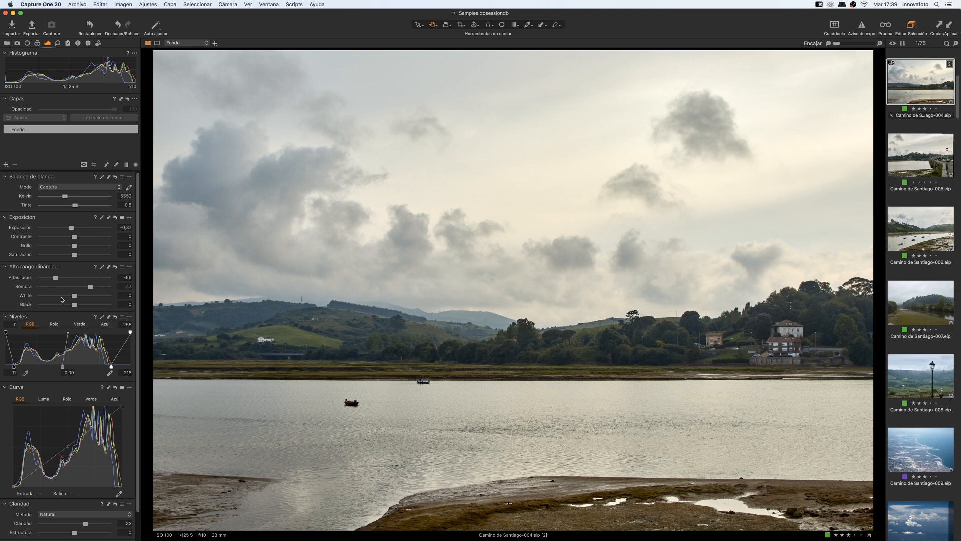
- Switch to the El Saler session favorite and bring up the exposure adjustments for its hand-and-shell photo
click(6, 43)
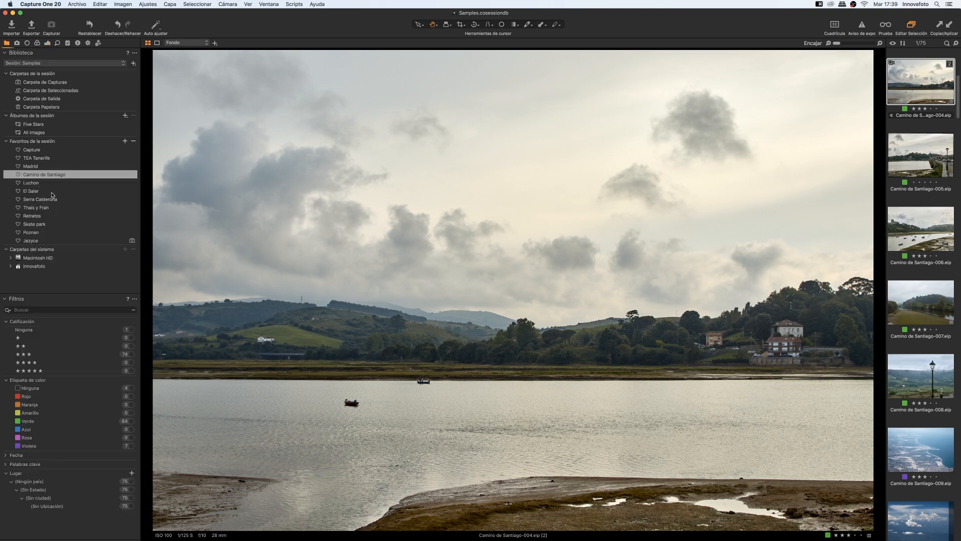
click(52, 193)
click(47, 43)
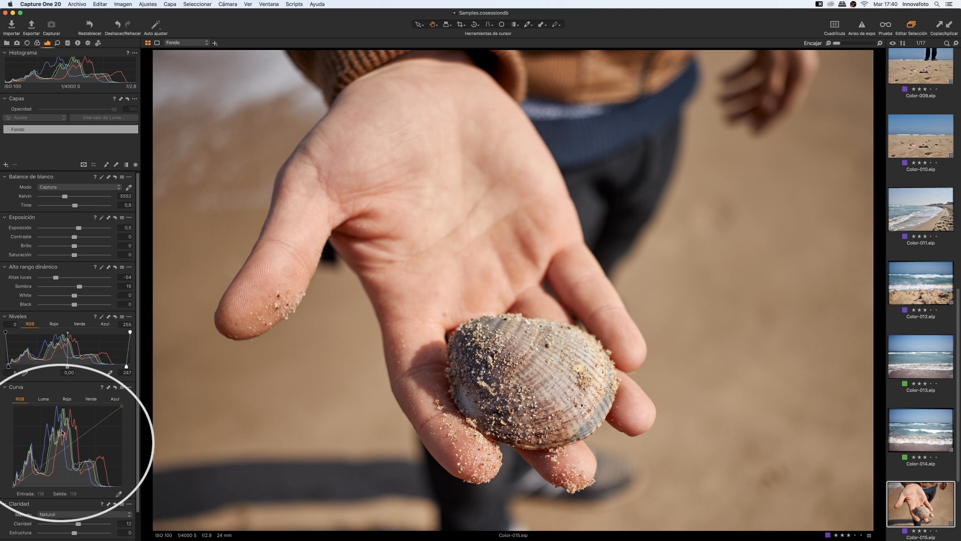
- Examine the red, green, blue, RGB and luma channels of the hand photo's curve
click(67, 399)
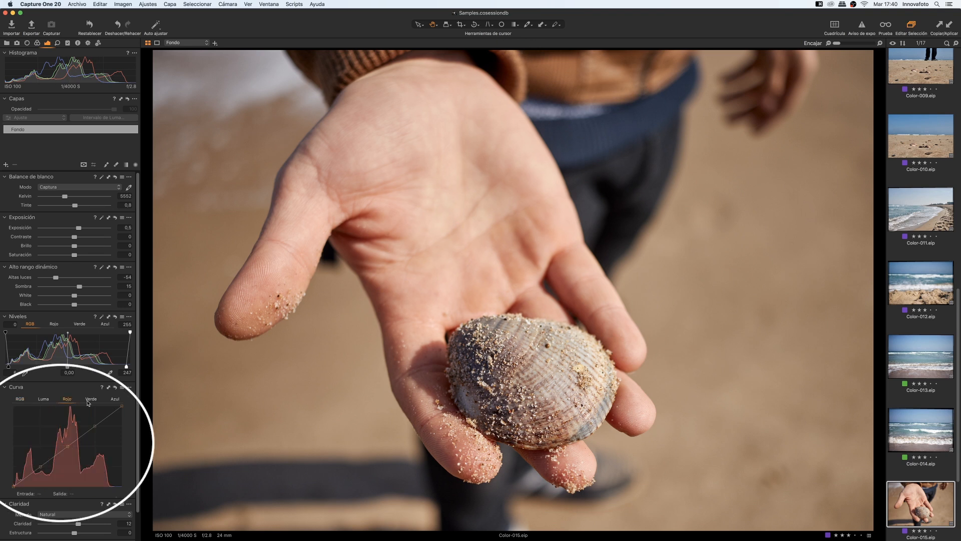
click(90, 399)
click(115, 399)
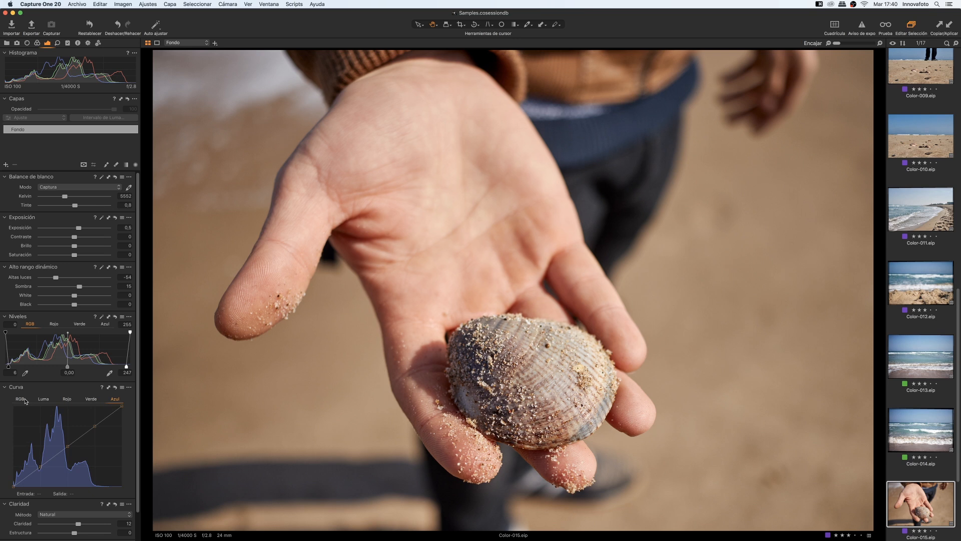
click(44, 399)
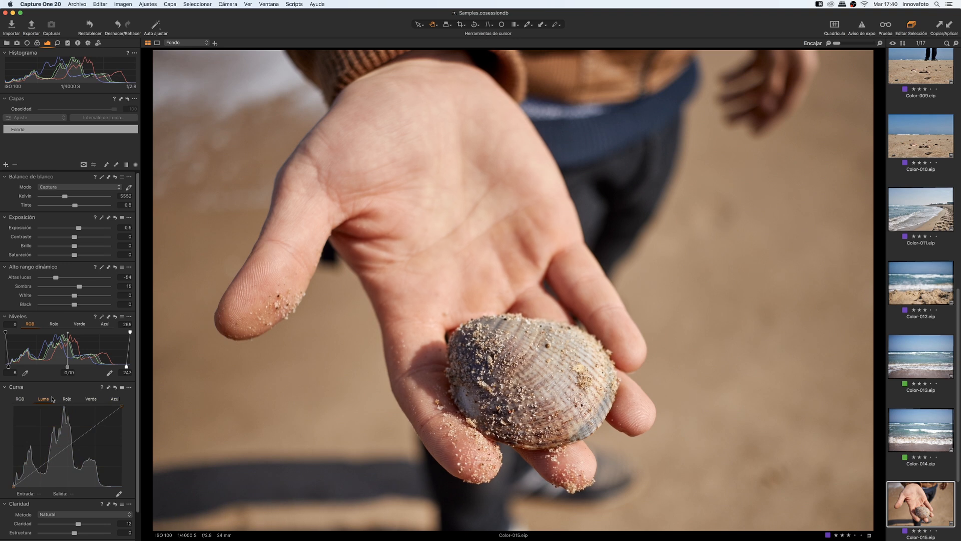
click(24, 399)
click(42, 399)
- Create a new unadjusted variant of Color-015.eip, and pull the RGB curve's midtones down on the original variant
right_click(927, 511)
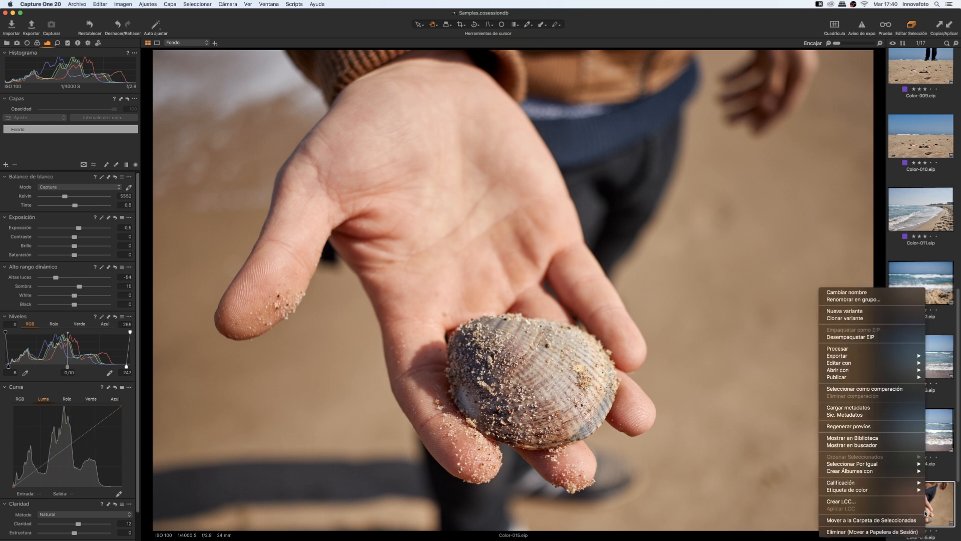
click(863, 319)
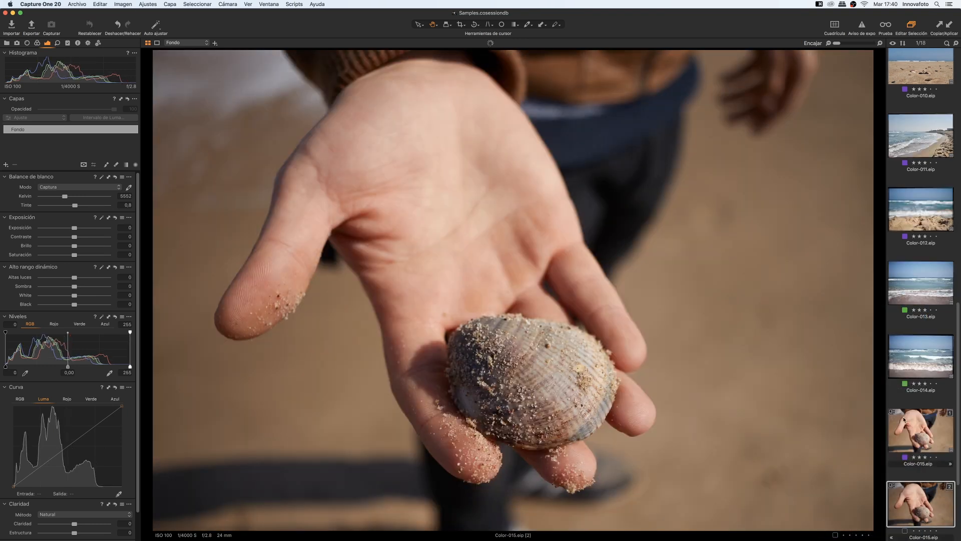
click(903, 416)
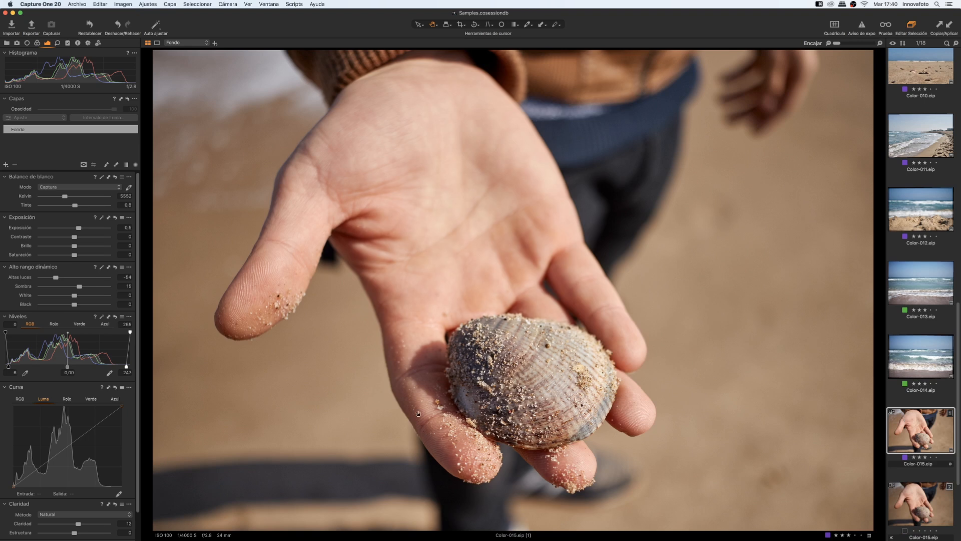
click(19, 399)
drag(68, 447, 75, 459)
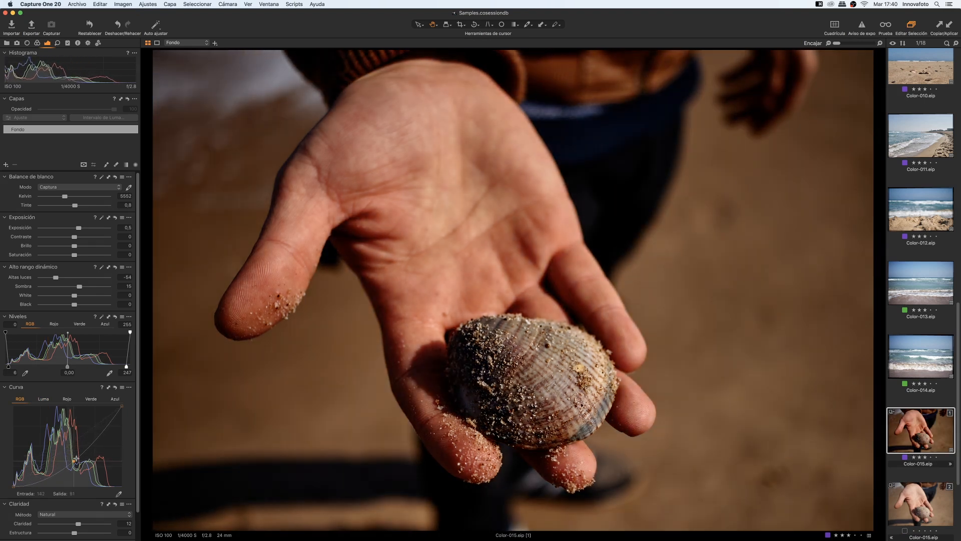
- On the second variant of Color-015.eip, pull the luma curve's midtones down to darken the image similarly
click(919, 498)
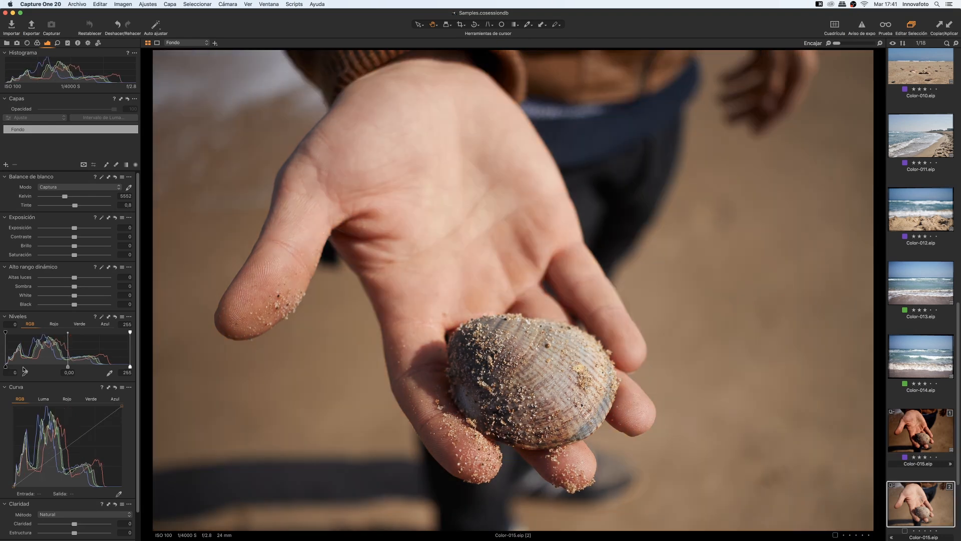
click(44, 398)
drag(68, 449, 78, 460)
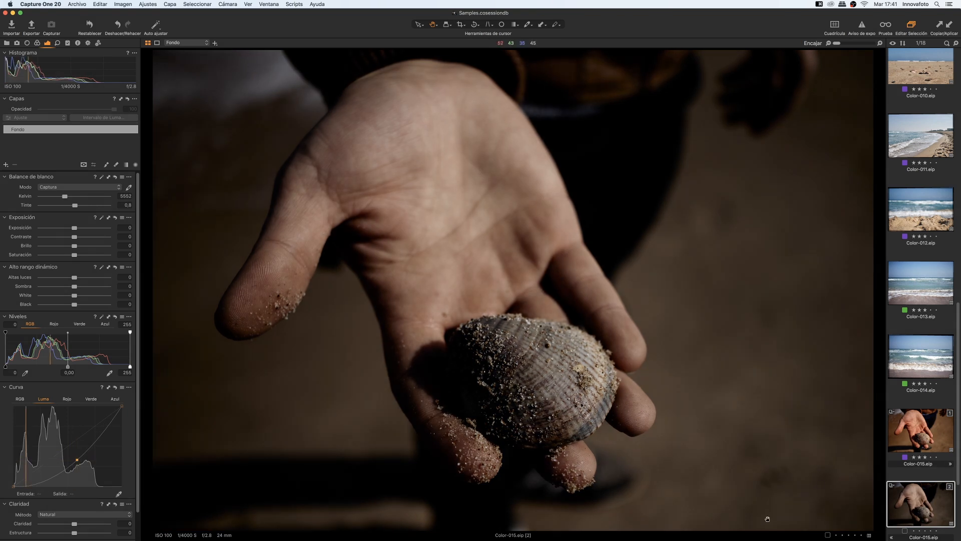
- Compare both variants of Color-015.eip side by side to examine how the RGB and luma curves affect color
super+click(931, 434)
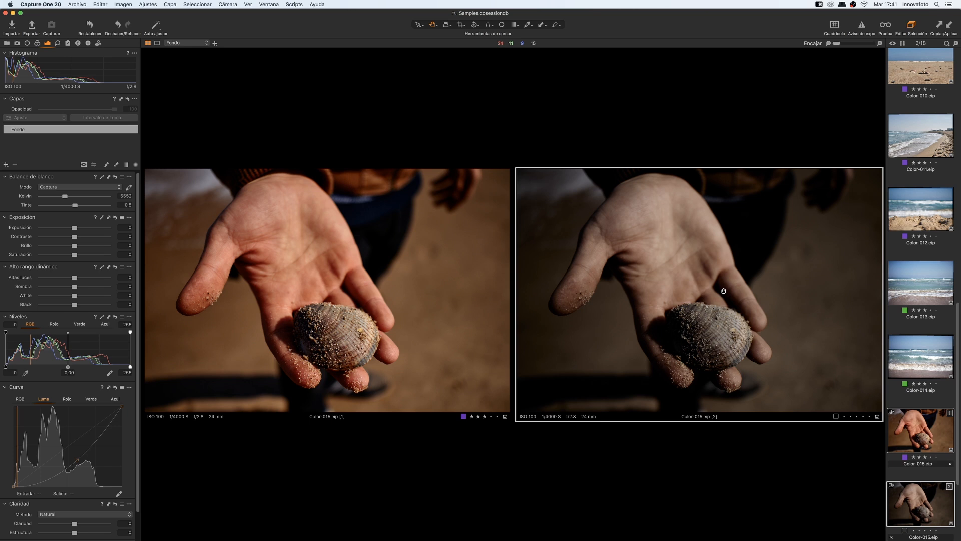
click(295, 247)
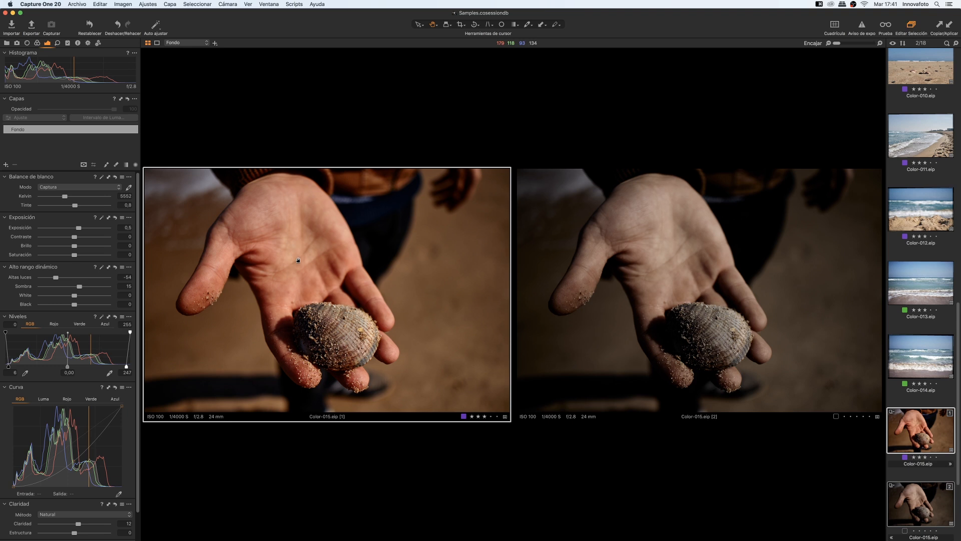
click(674, 252)
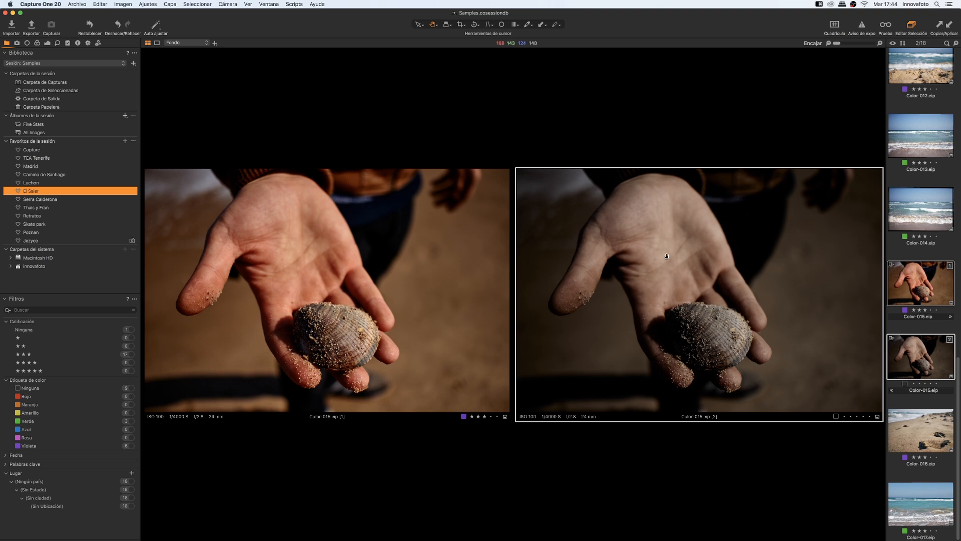
- Open Camino de Santiago-025.eip from the Camino de Santiago favorite and reset all its adjustments
click(75, 176)
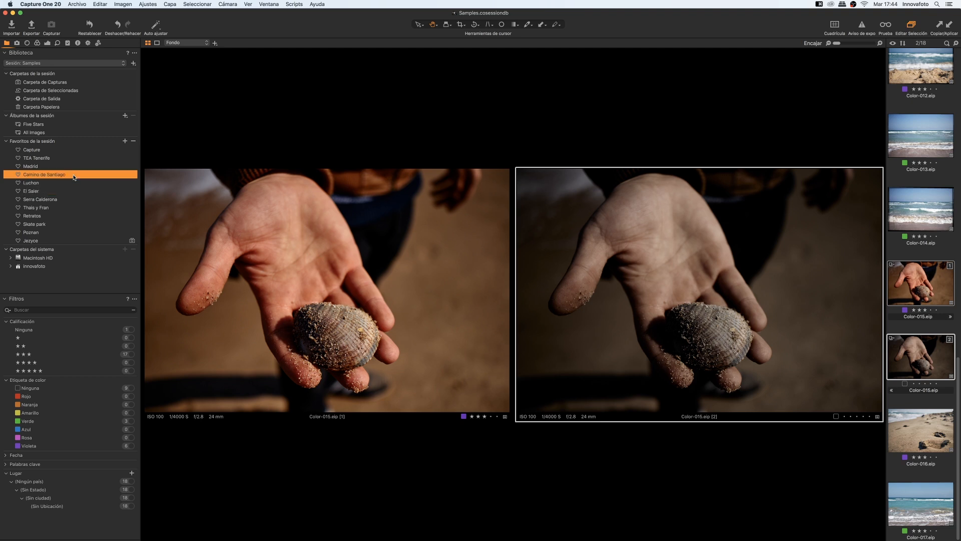
scroll(930, 301, down, 10)
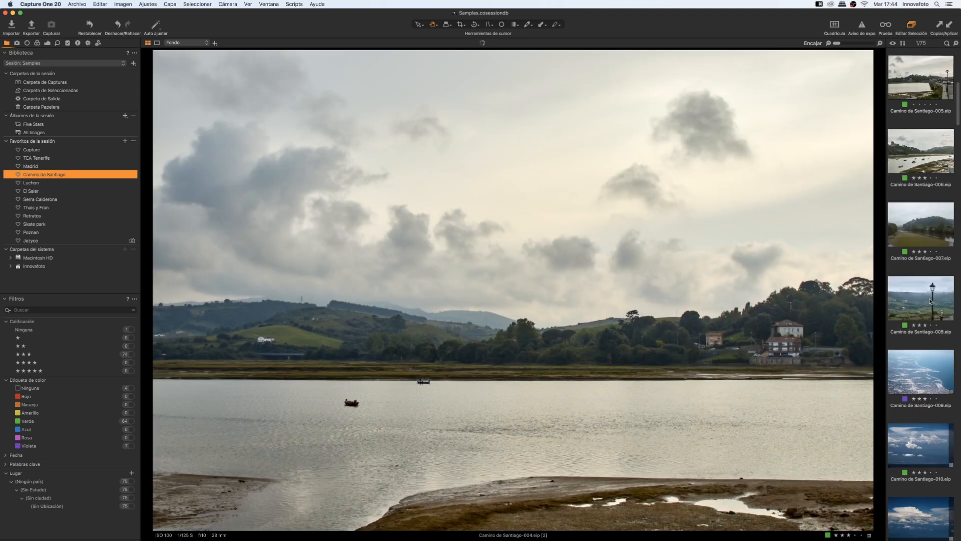
scroll(930, 301, down, 7)
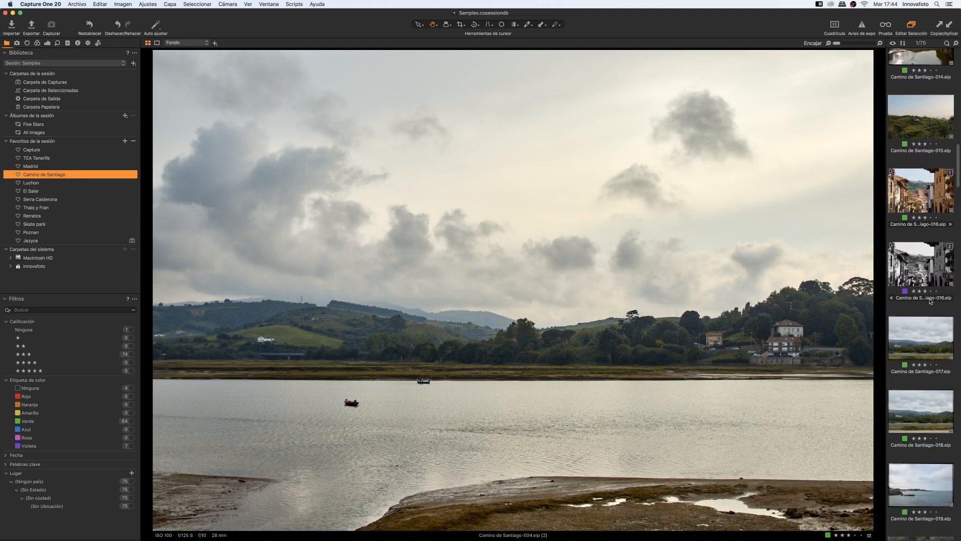
scroll(930, 301, down, 8)
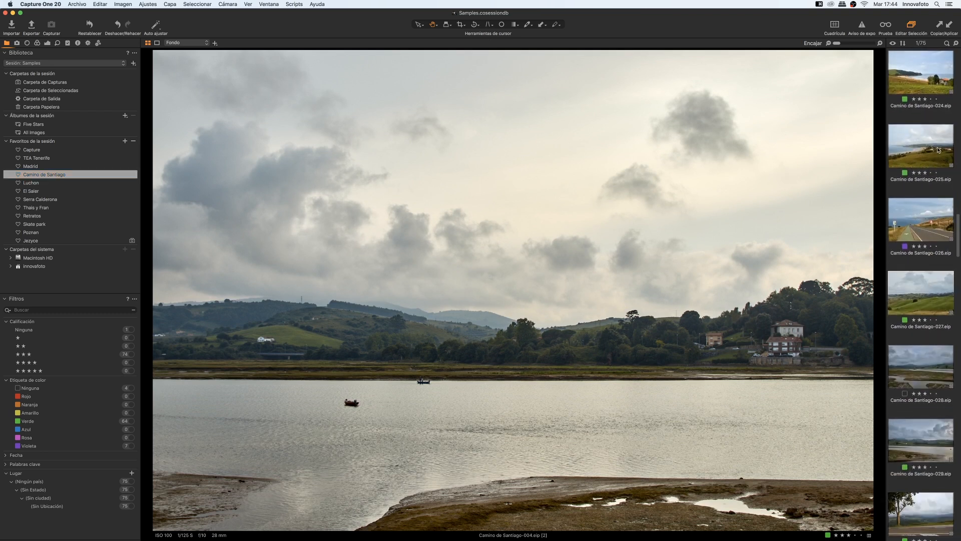
click(938, 150)
click(89, 25)
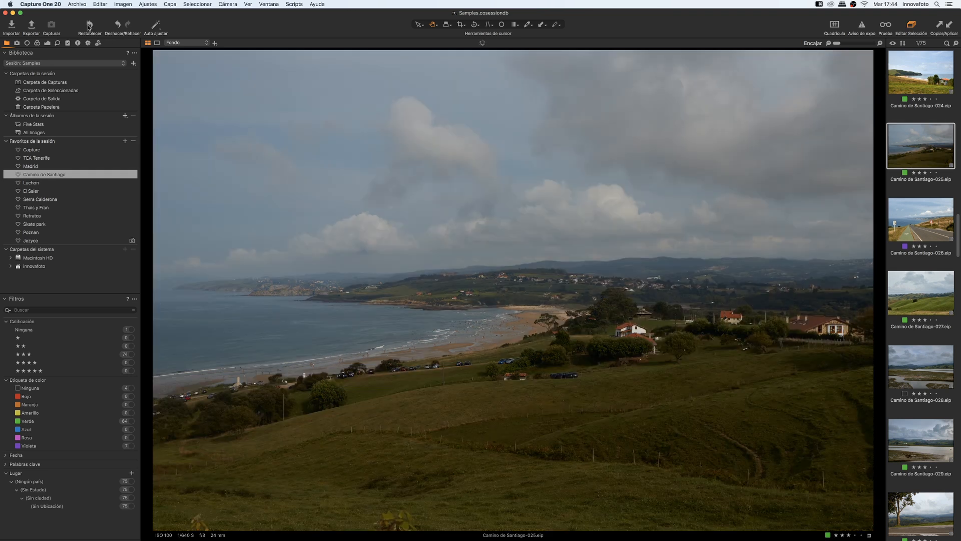
- Set the exposure to 1.24 and the contrast to 9 on Camino de Santiago-025.eip
click(47, 43)
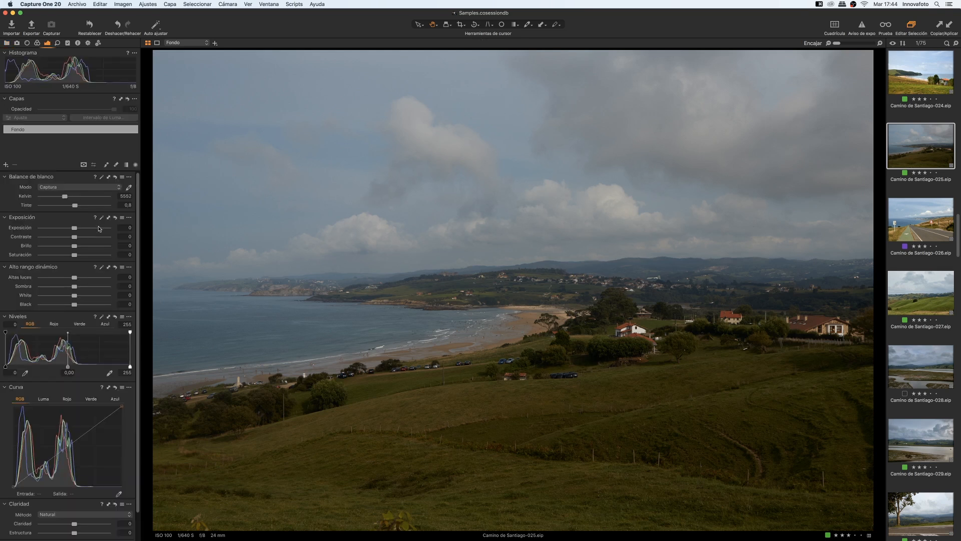
drag(74, 227, 85, 228)
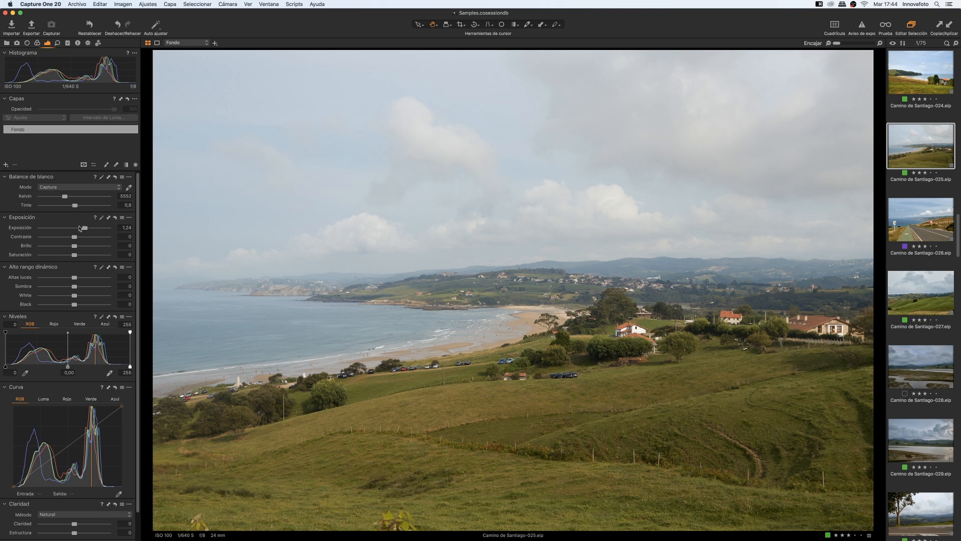
drag(74, 237, 80, 238)
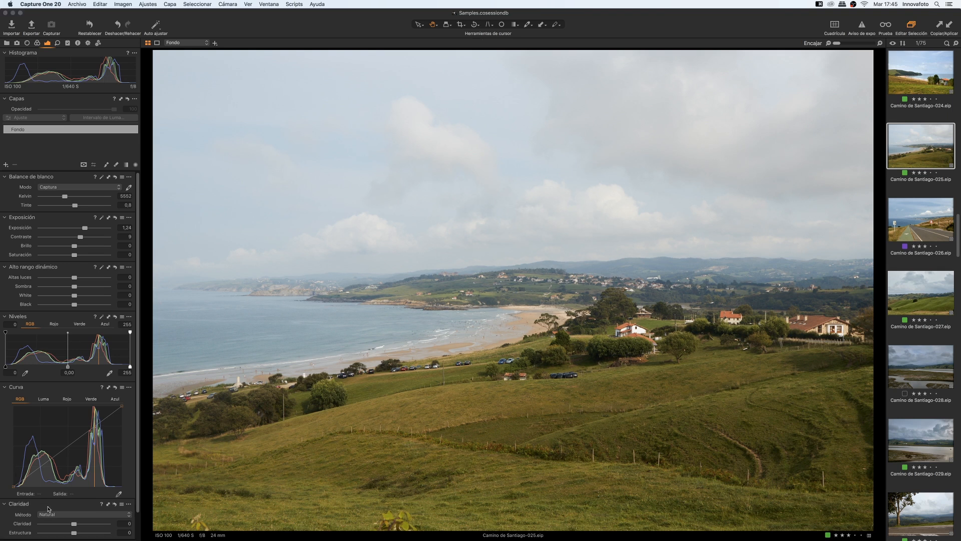
- Move the Clarity tool above White Balance and set the clarity to 35 after trying -44 and 59
mouse_move(48, 509)
mouse_down()
mouse_move(41, 422)
mouse_move(50, 181)
mouse_up()
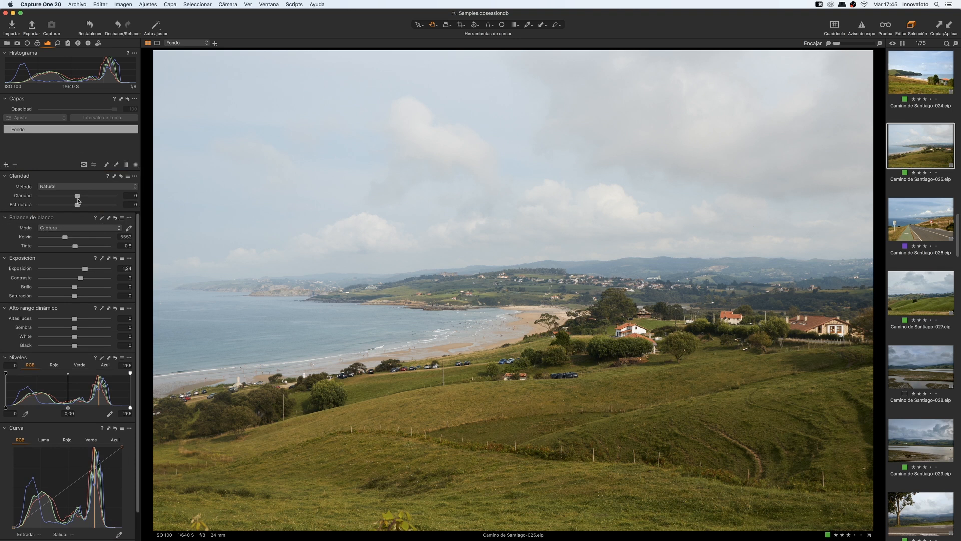
mouse_move(78, 198)
mouse_down()
mouse_move(95, 197)
mouse_move(61, 198)
mouse_up()
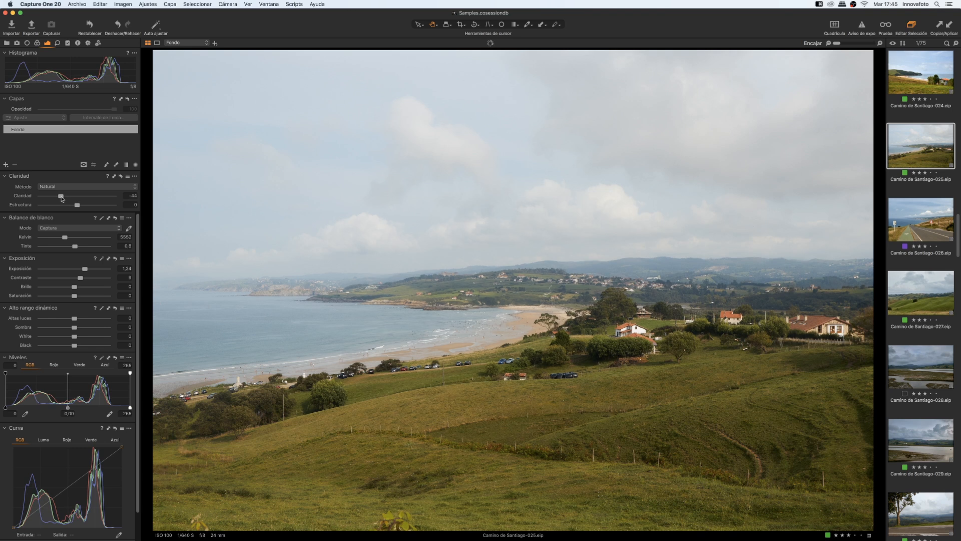
click(121, 176)
drag(74, 199, 90, 198)
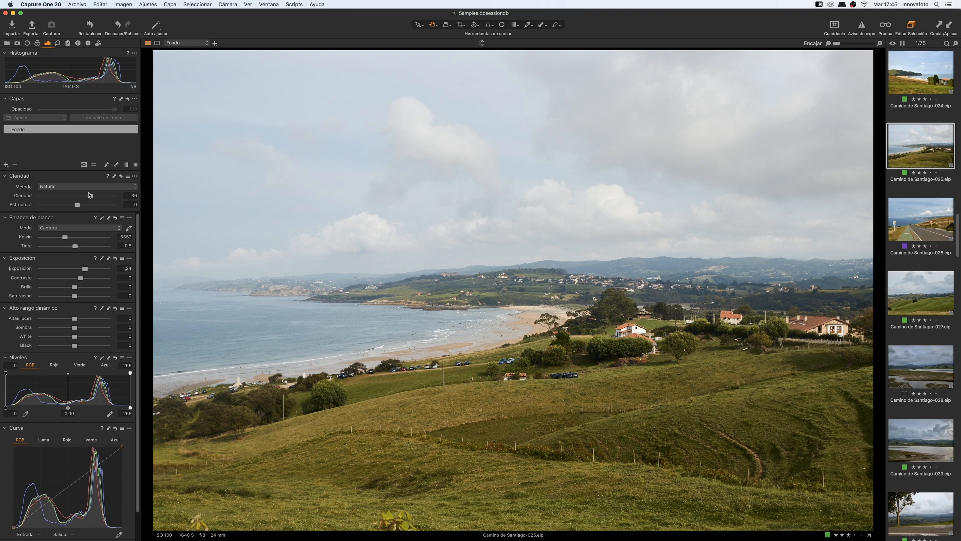
drag(90, 197, 99, 199)
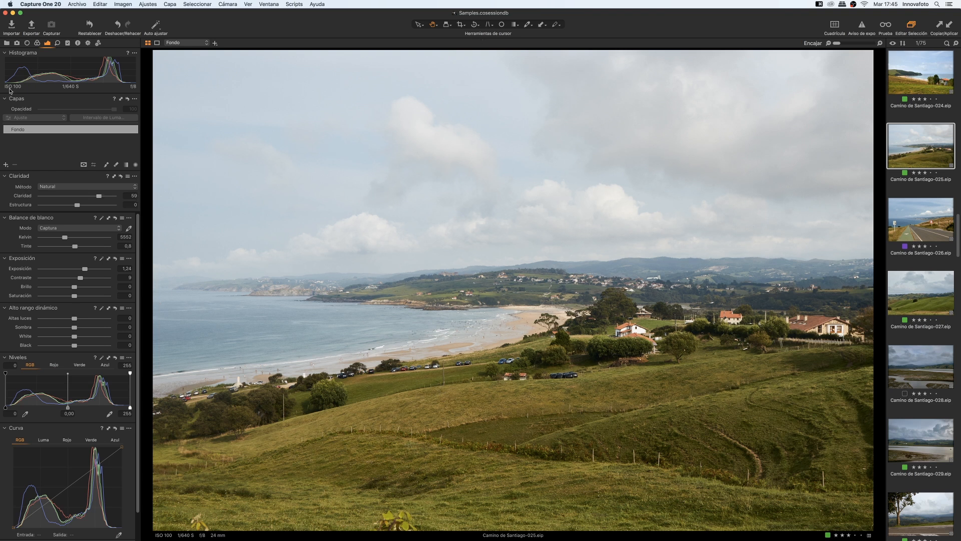
drag(98, 196, 91, 200)
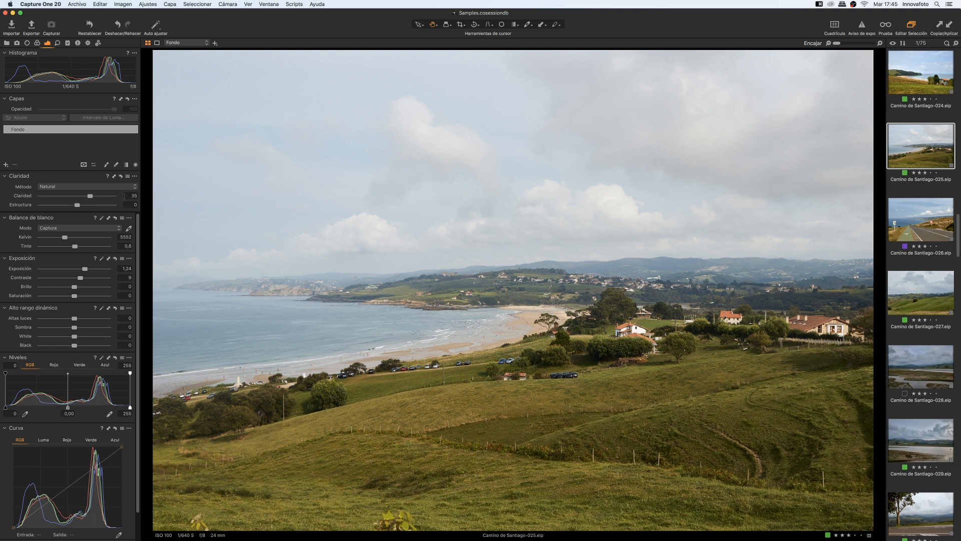
- Try the Intensidad, Neutro and Modo clásico clarity methods on the coastal landscape and return to Natural
click(83, 189)
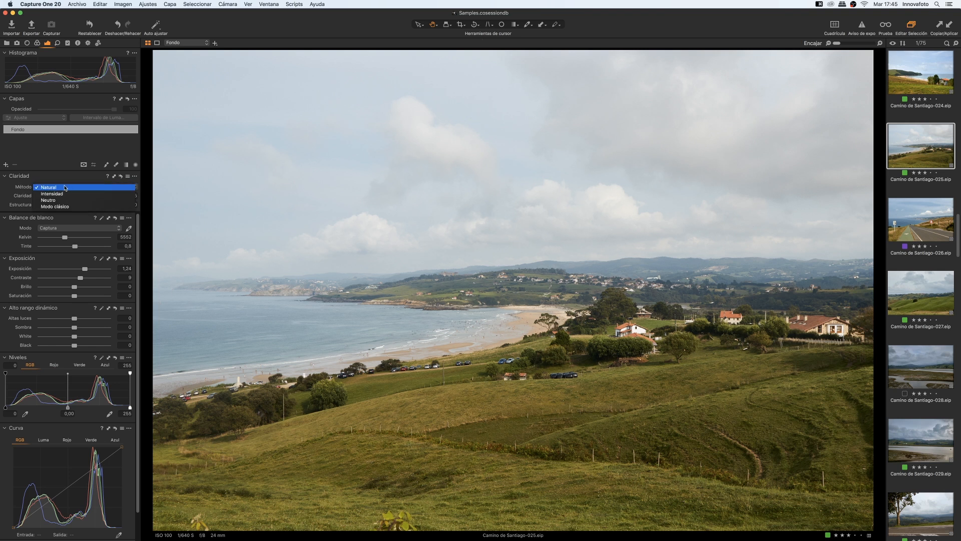
click(65, 187)
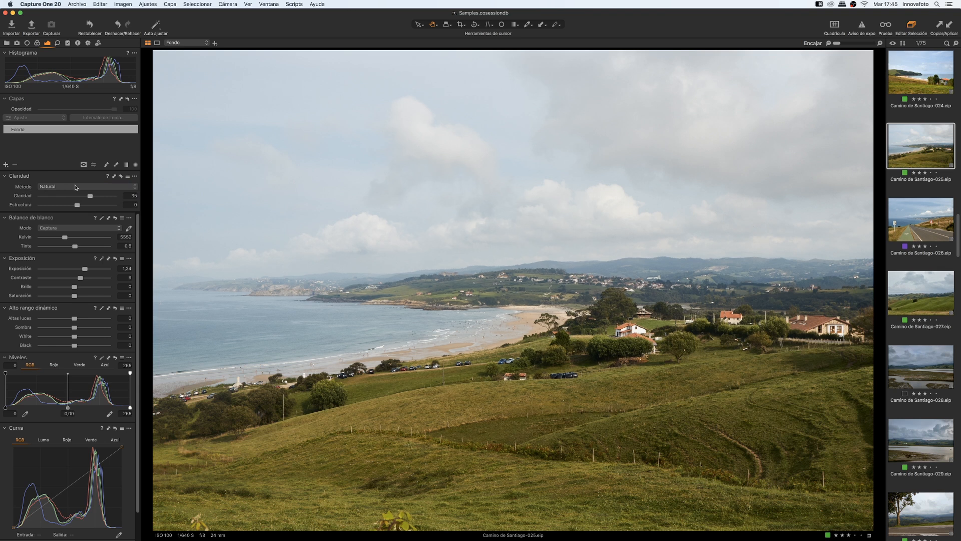
click(76, 187)
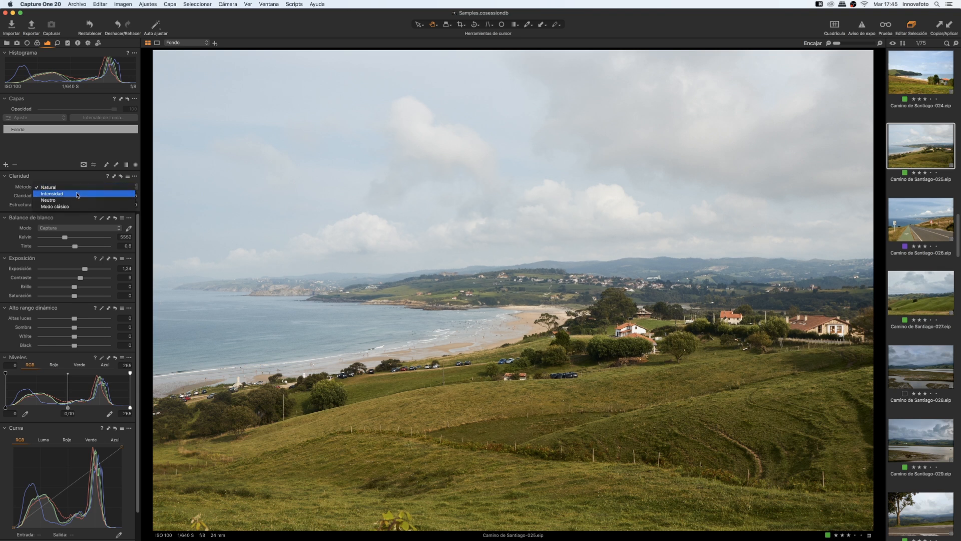
click(78, 194)
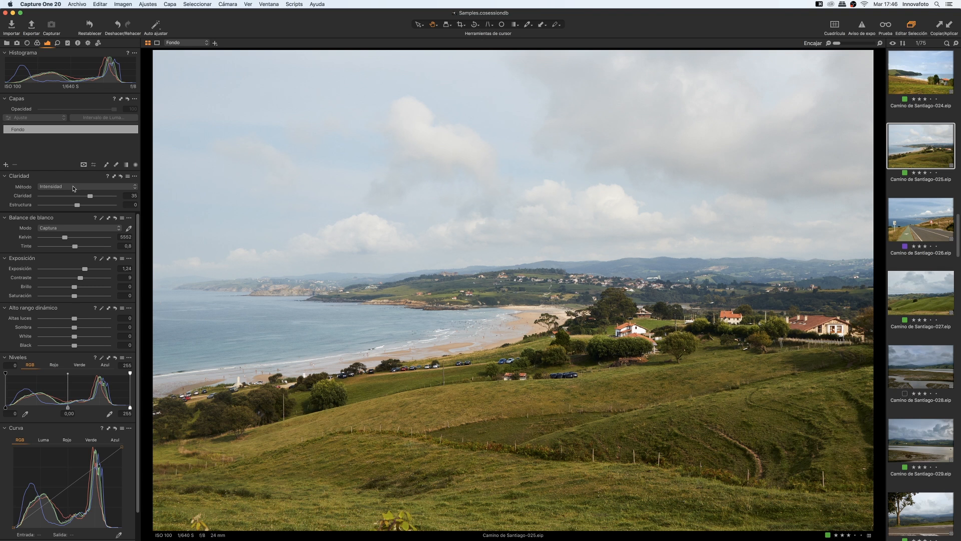
click(72, 188)
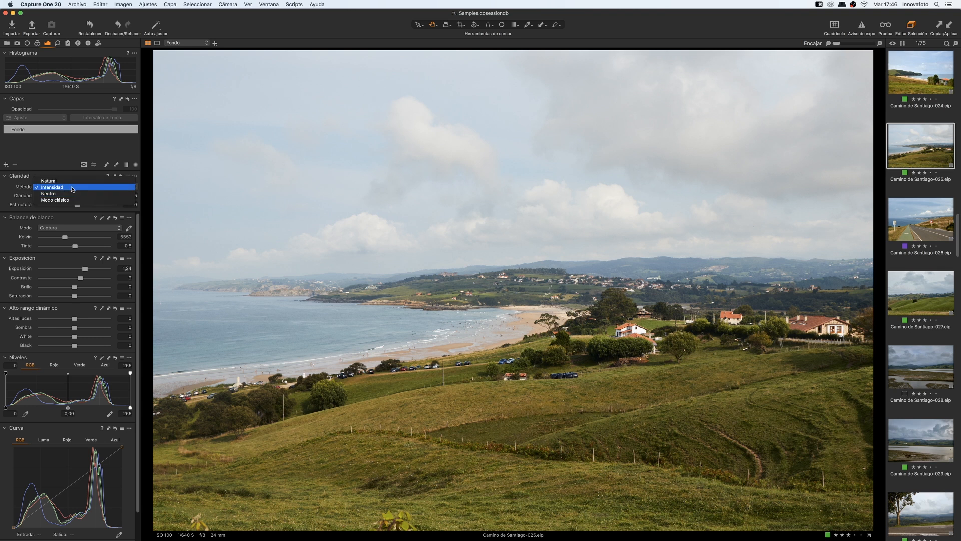
click(70, 194)
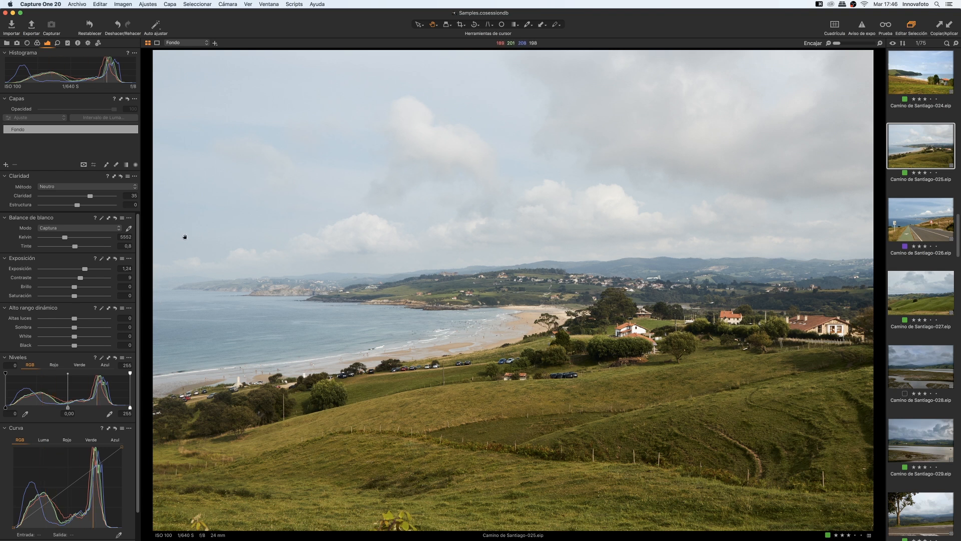
click(89, 188)
click(69, 196)
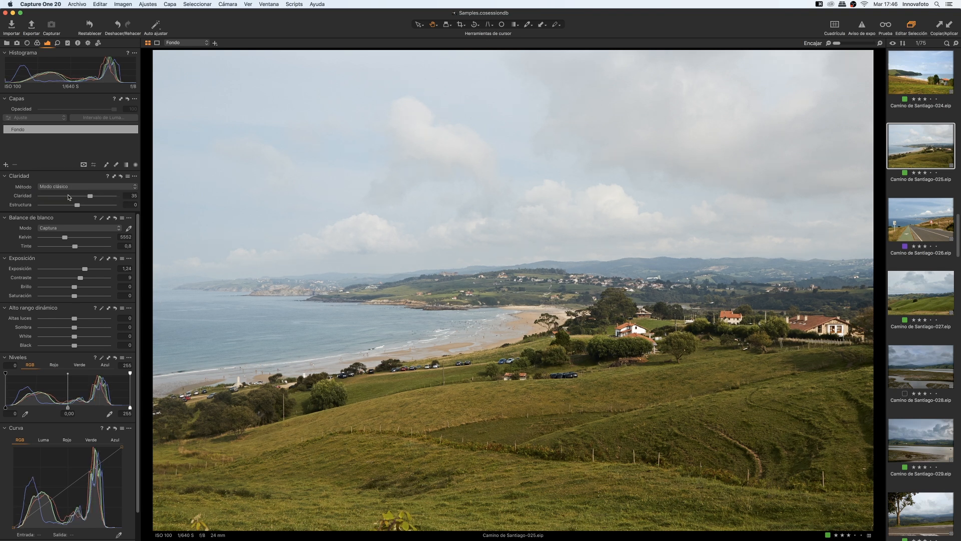
click(104, 187)
click(50, 169)
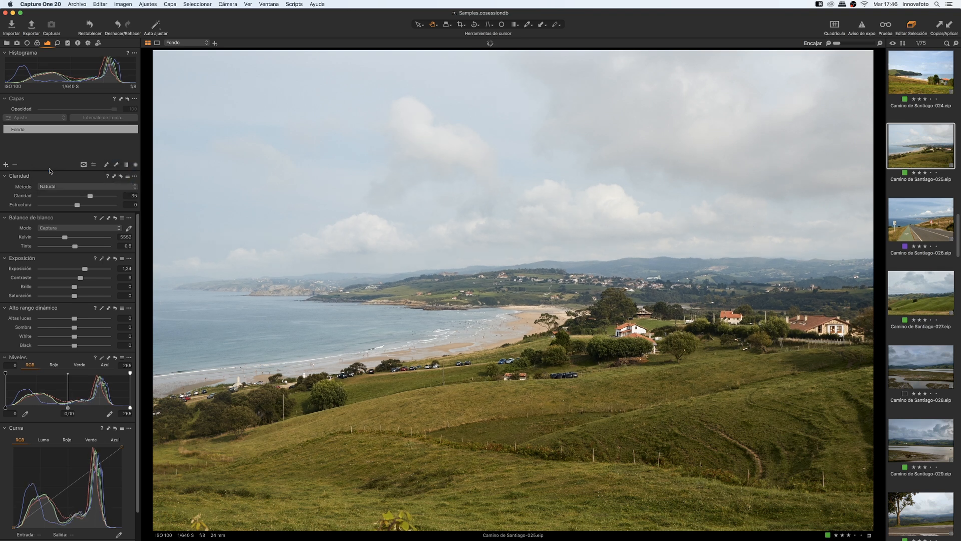
- Set the clarity method to Intensidad and raise the structure slightly
click(56, 187)
click(57, 193)
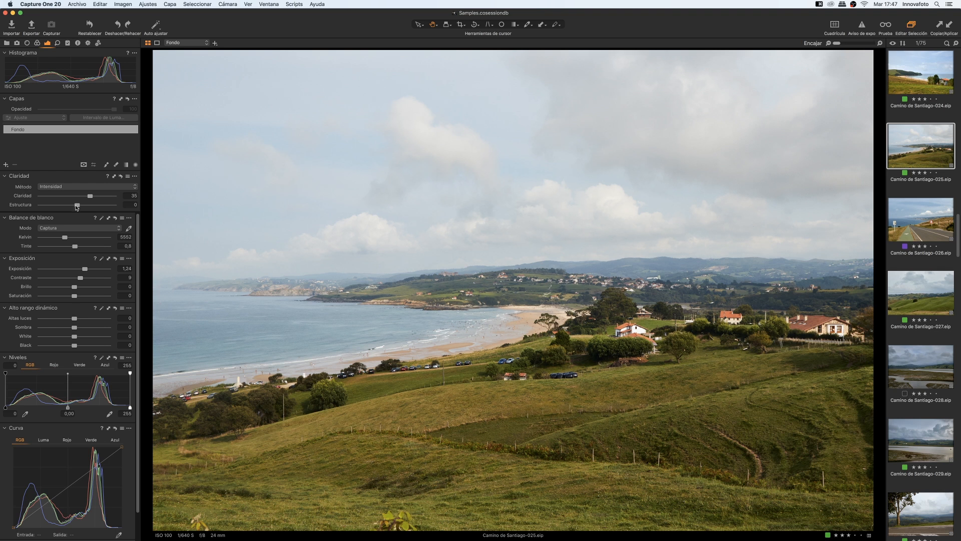
drag(74, 207, 84, 207)
- Open Poznan-080.eip from the Poznan favorite and set its structure to 49 while viewing the brickwork up close
click(5, 42)
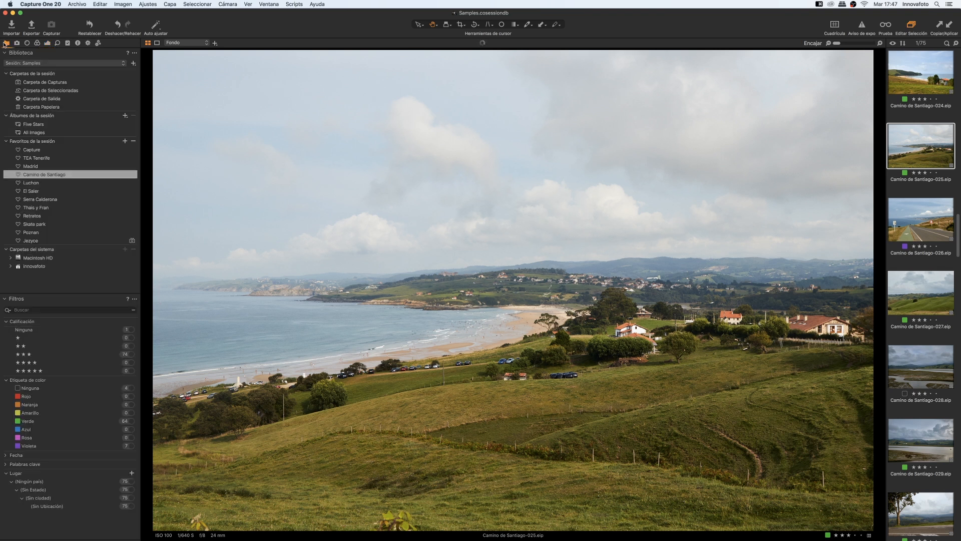
click(69, 233)
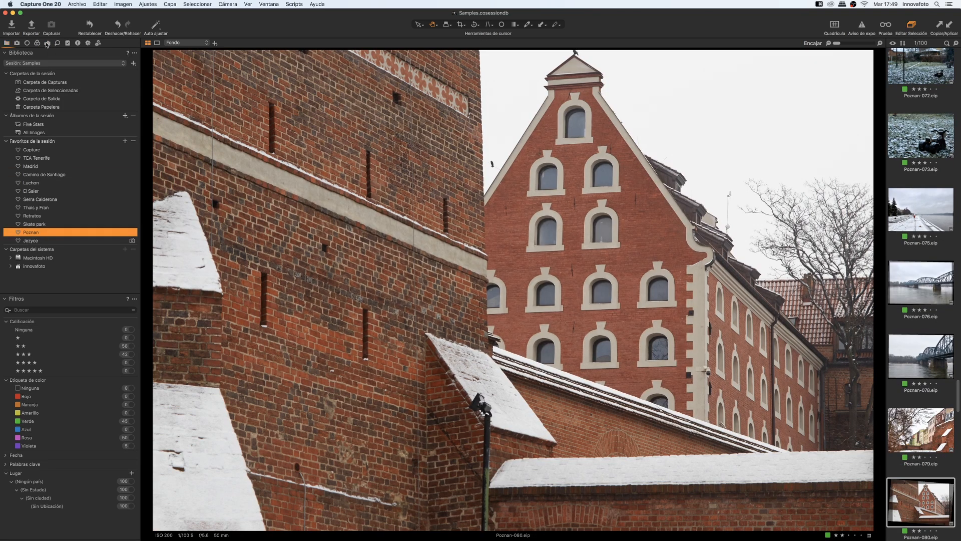
click(47, 43)
scroll(364, 305, up, 2)
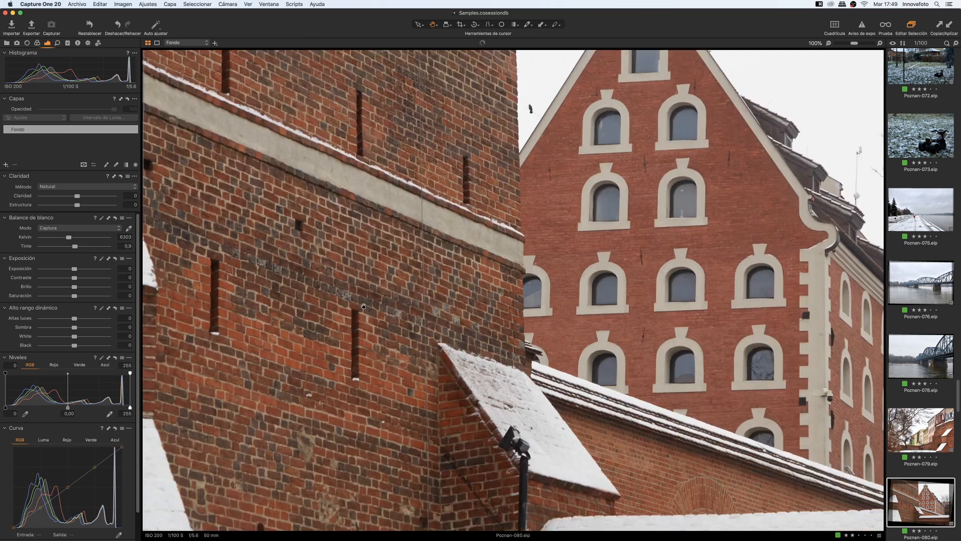
scroll(326, 311, up, 2)
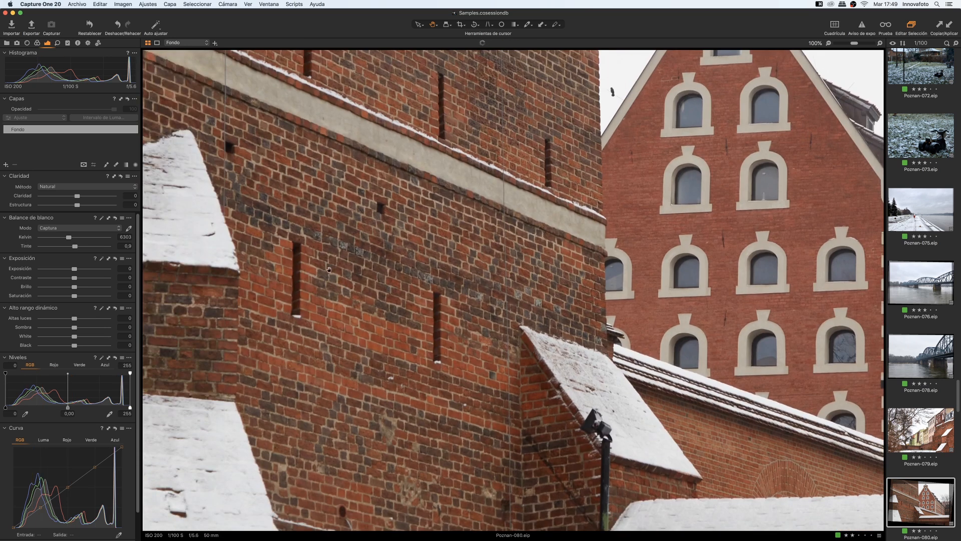
drag(77, 205, 94, 206)
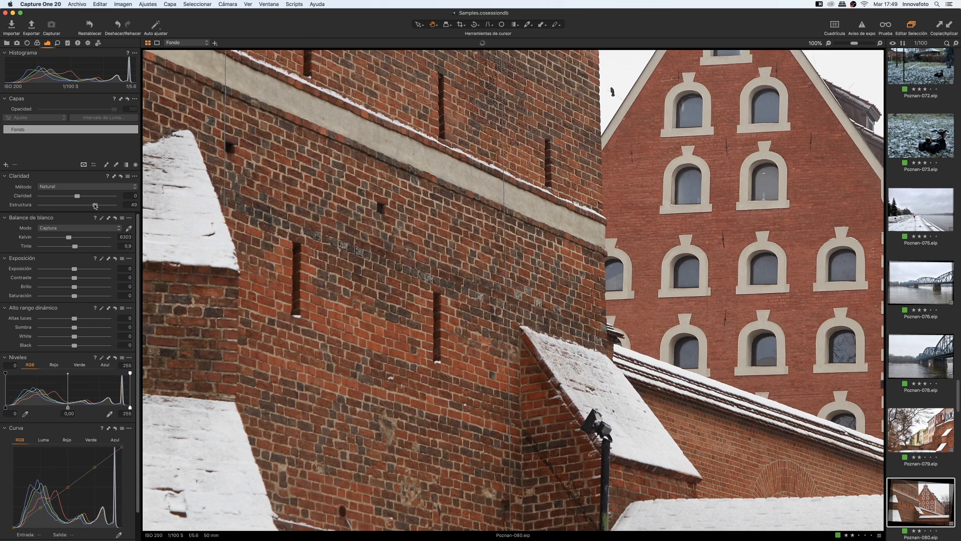
- Compare the brick texture with and without the clarity adjustment, and set the structure to 54
scroll(385, 299, up, 2)
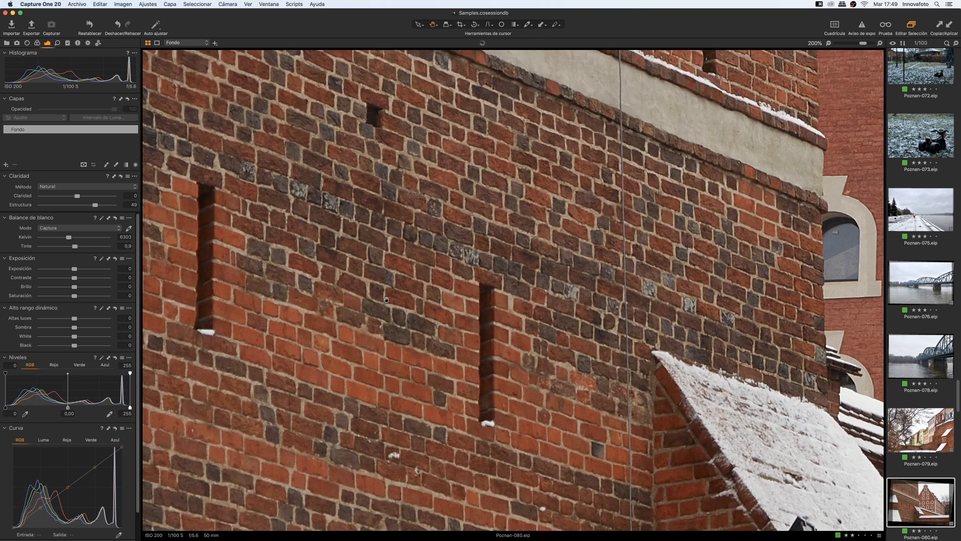
alt+click(121, 178)
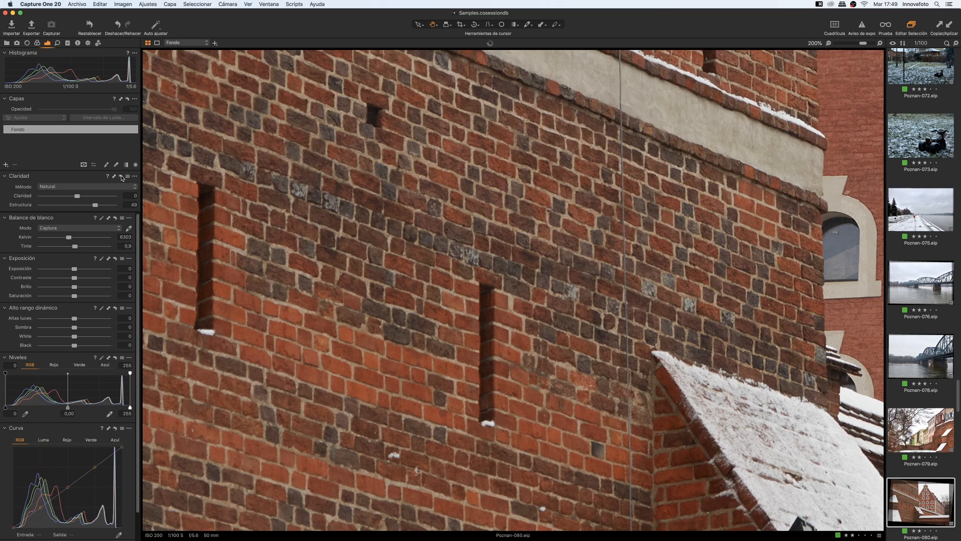
click(121, 178)
drag(102, 206, 98, 206)
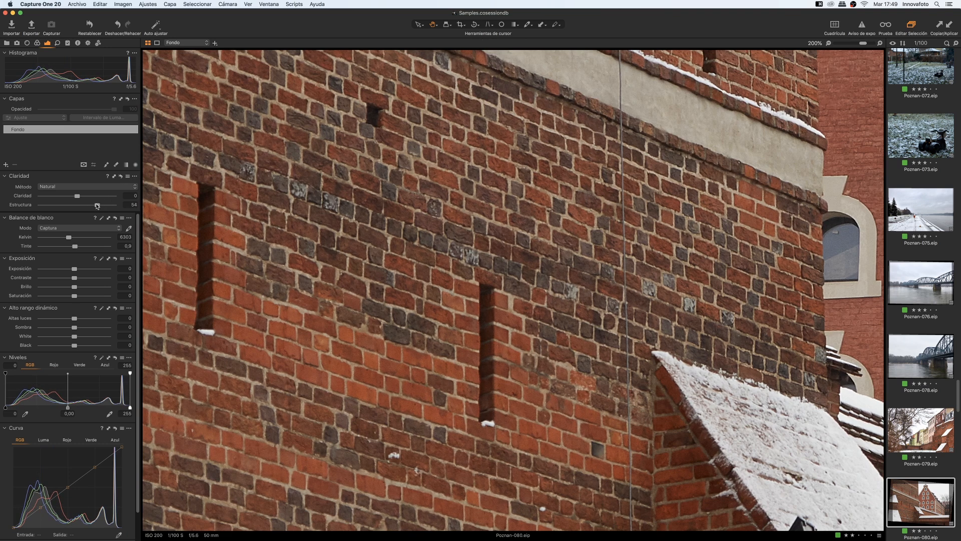
key(super+0)
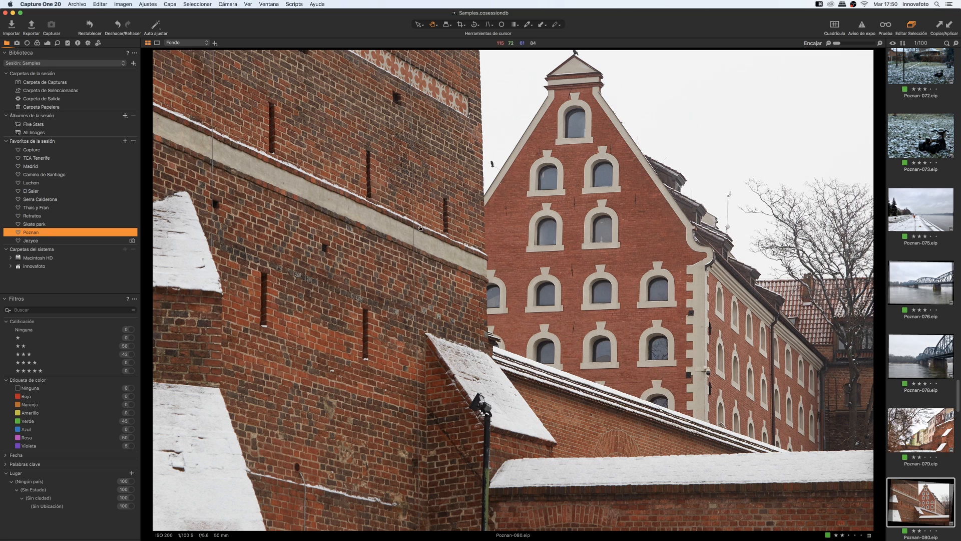
- Open Poznan-079.eip and float the Color Editor over the image in its Avanzado mode
click(936, 423)
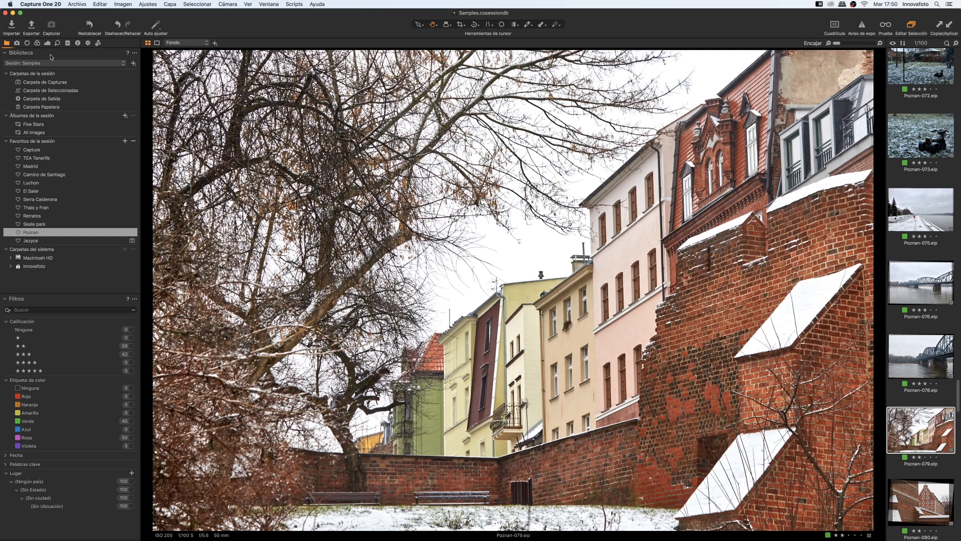
click(37, 43)
drag(40, 258, 833, 112)
click(863, 117)
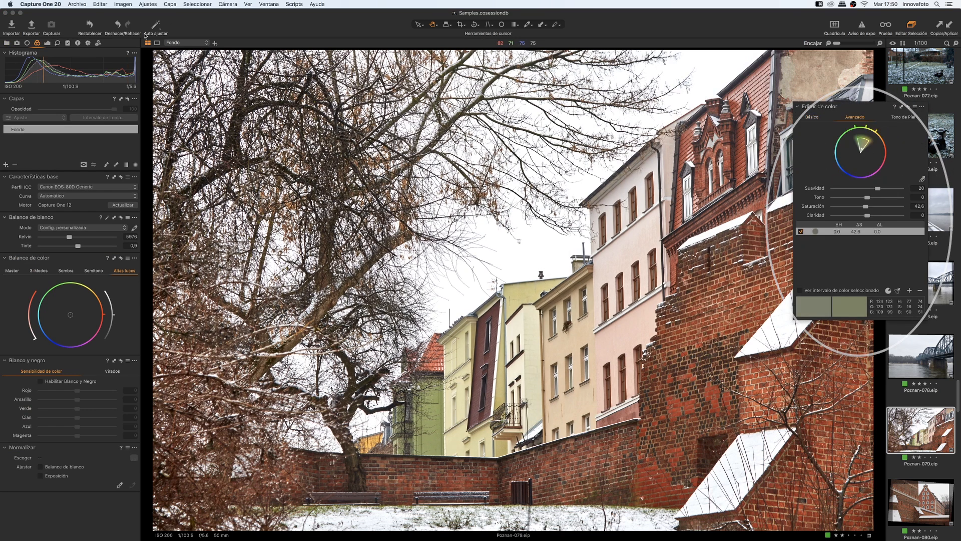
- Reset all adjustments on Poznan-079.eip, auto-adjust its levels and set the shadows to 17
click(90, 25)
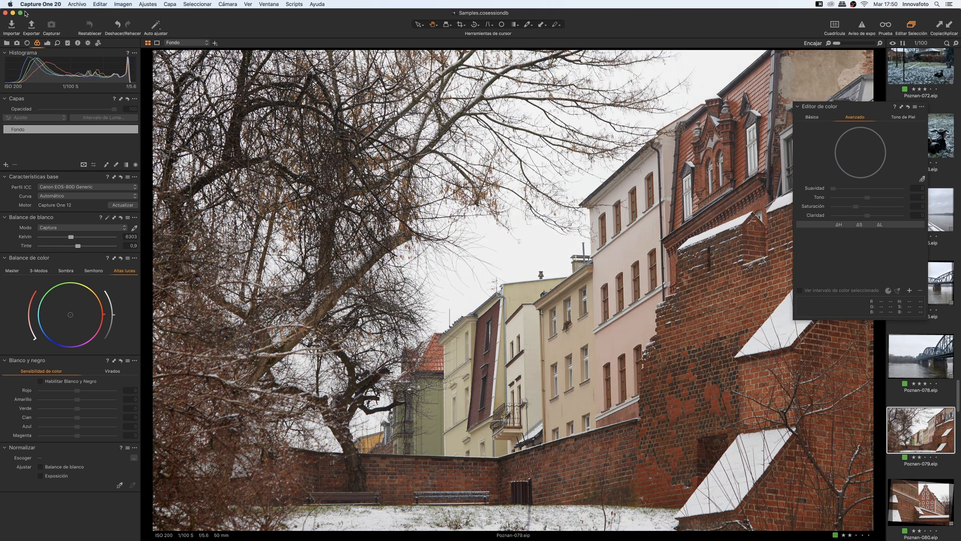
click(48, 42)
click(102, 356)
drag(74, 327, 82, 329)
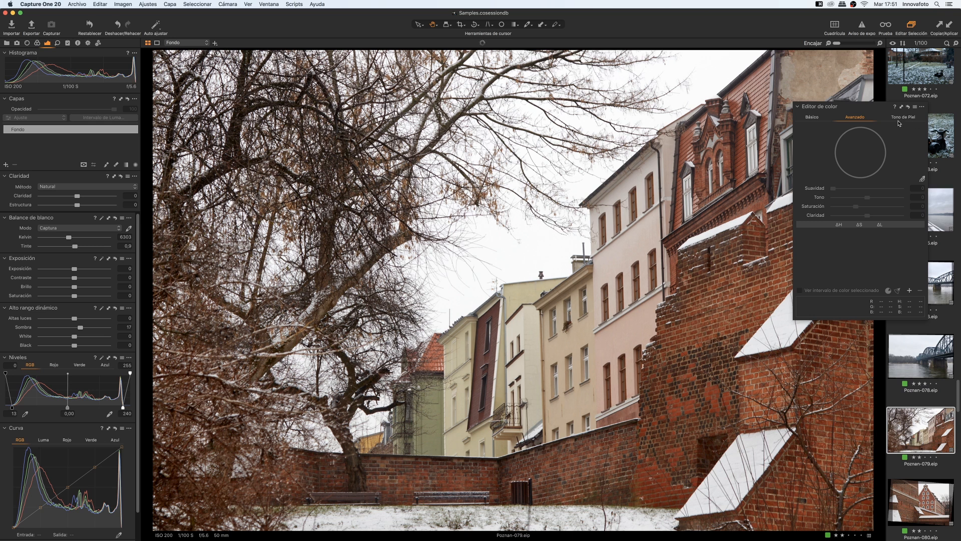
- Pick the pink facade's color as a range in the advanced Color Editor and preview the selected range
click(923, 179)
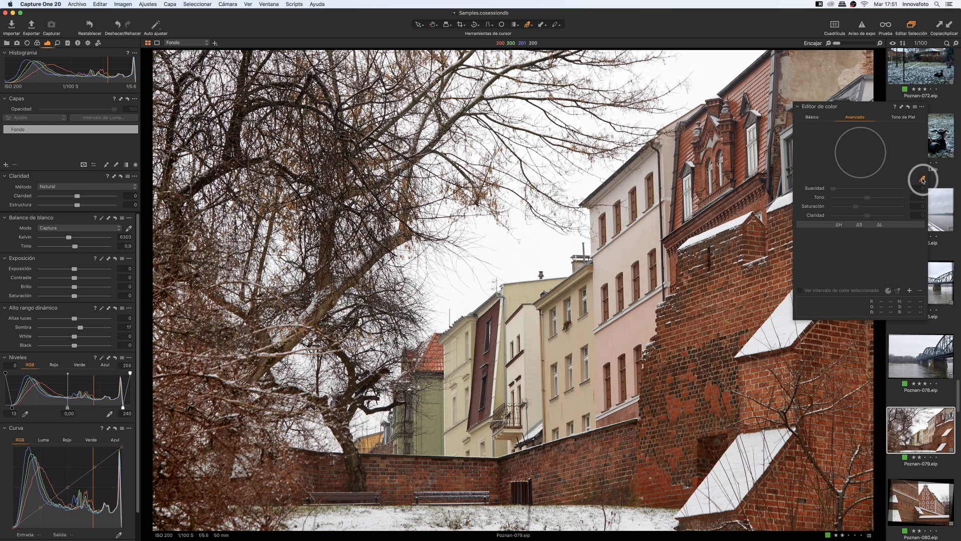
click(637, 237)
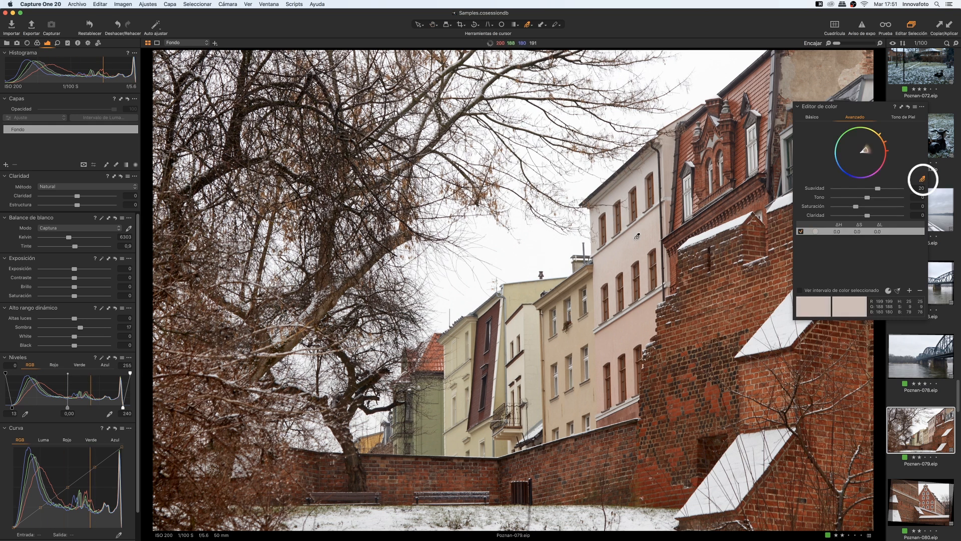
click(855, 291)
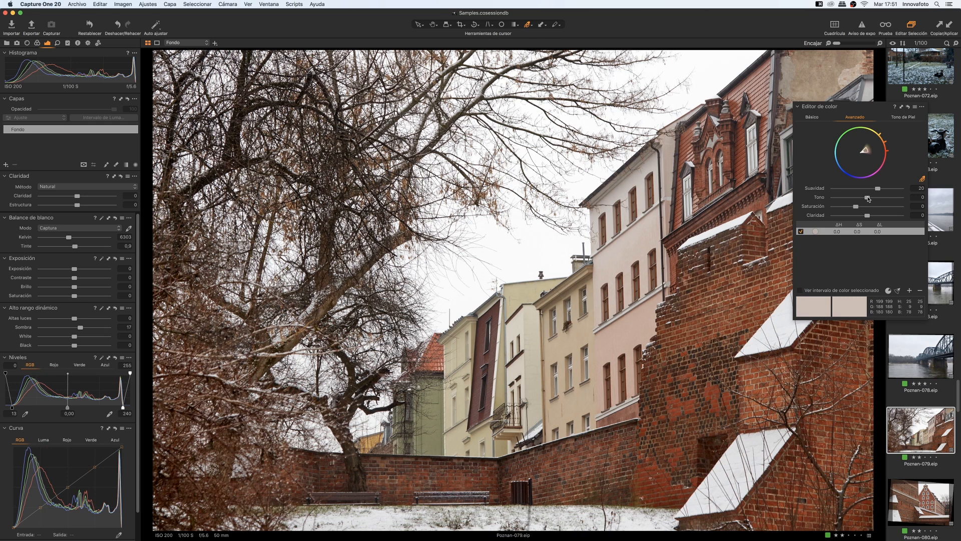
- Adjust the pink facade's color range to tone -12.4, saturation 51.1 and lightness -13.5
mouse_move(868, 199)
mouse_down()
mouse_move(842, 197)
mouse_move(879, 203)
mouse_move(871, 202)
mouse_up()
double_click(920, 198)
text(0)
key(Return)
drag(868, 199, 862, 219)
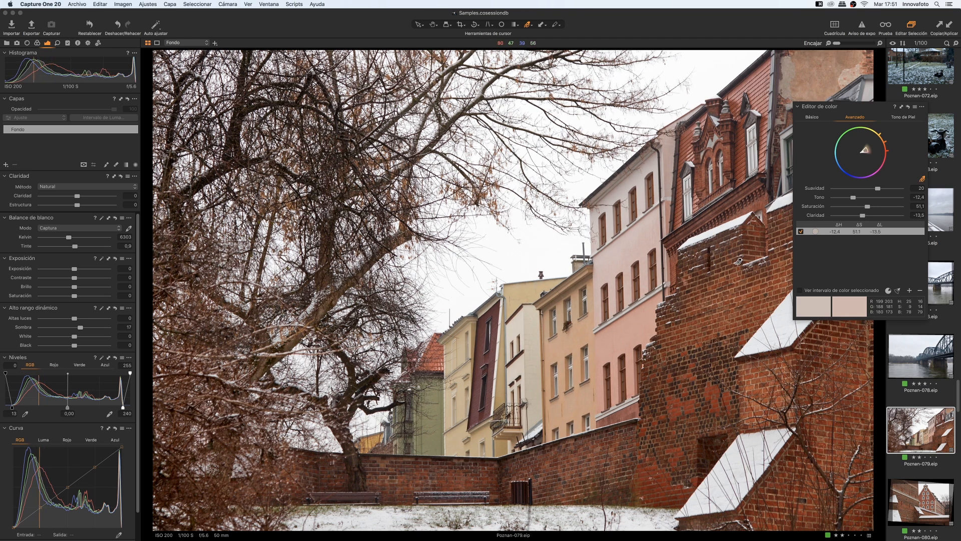
- Pick the brick wall's color as a new range, restrict it to the more saturated reds, and set tone 7.1 and lightness 10.1
key(z)
click(739, 261)
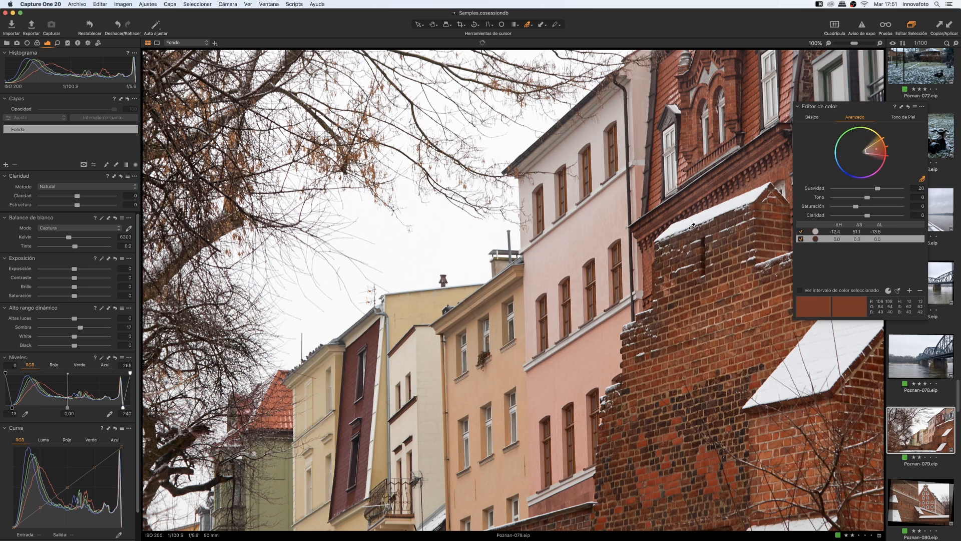
click(808, 290)
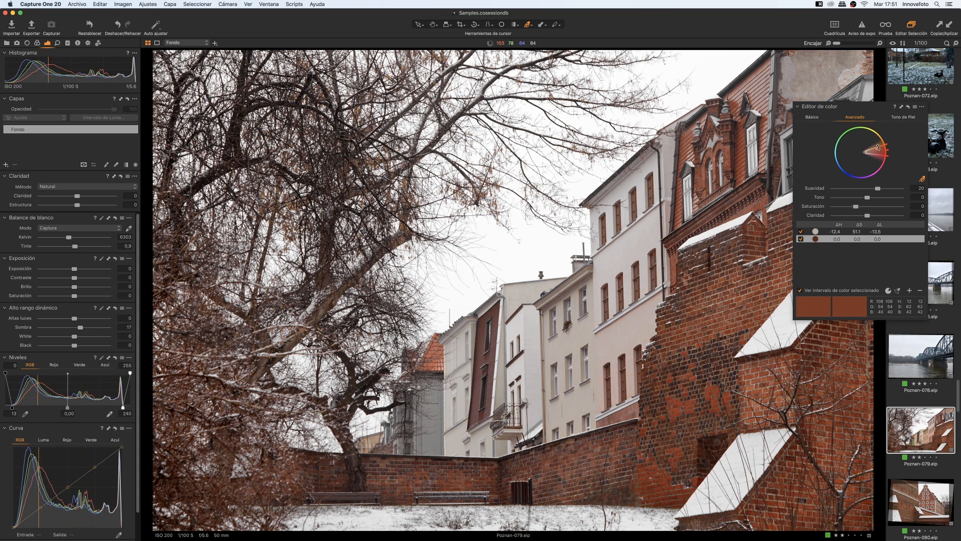
drag(866, 151, 872, 153)
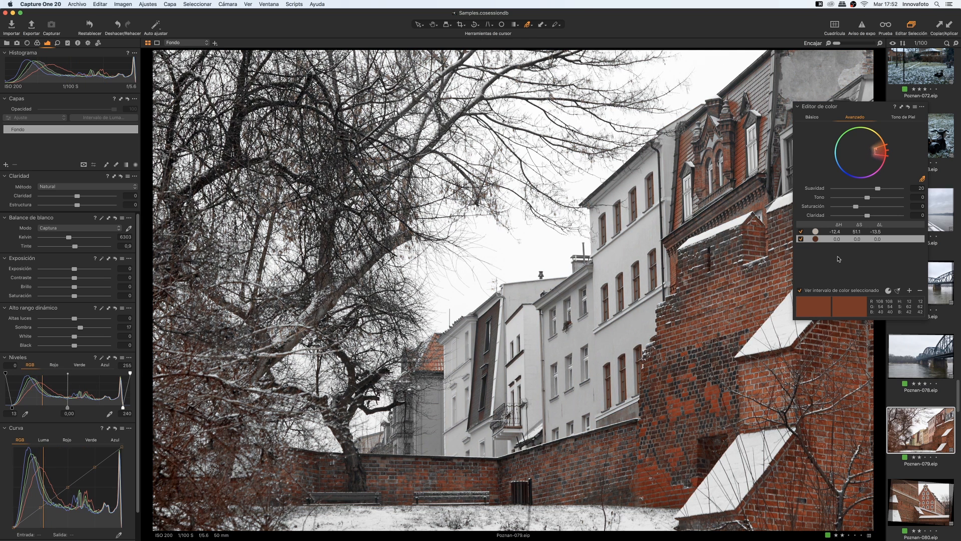
click(829, 291)
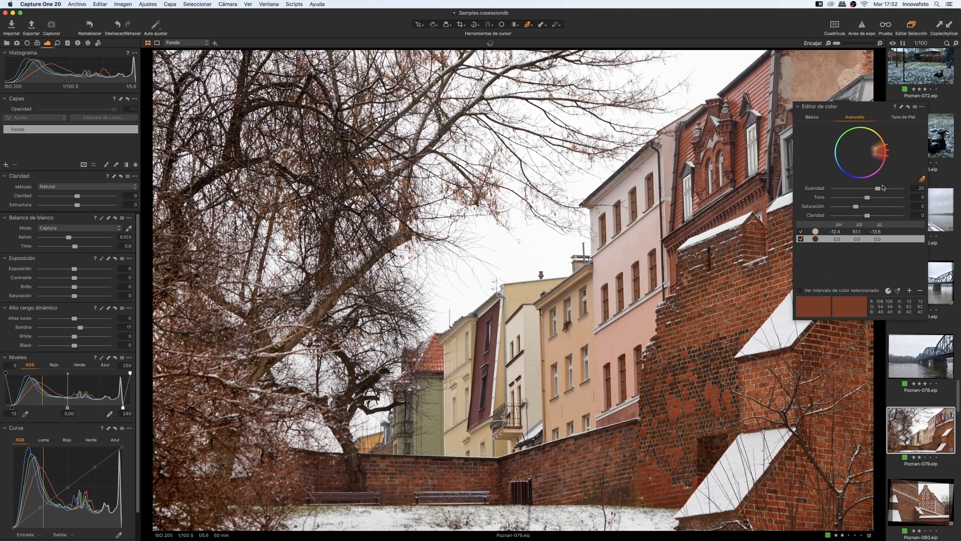
drag(868, 200, 870, 217)
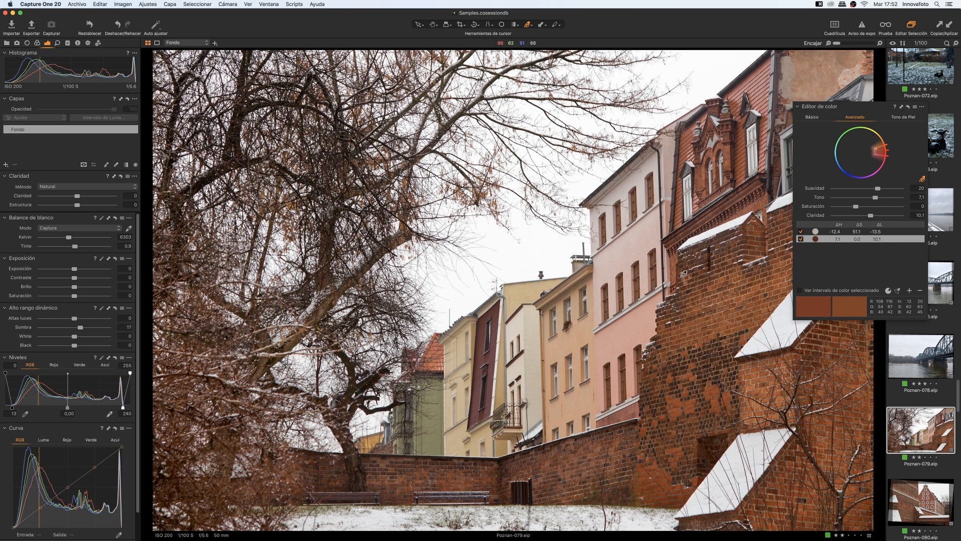
- Pick the green facade's color as a third range and narrow its hue limits while previewing the selected range
click(439, 440)
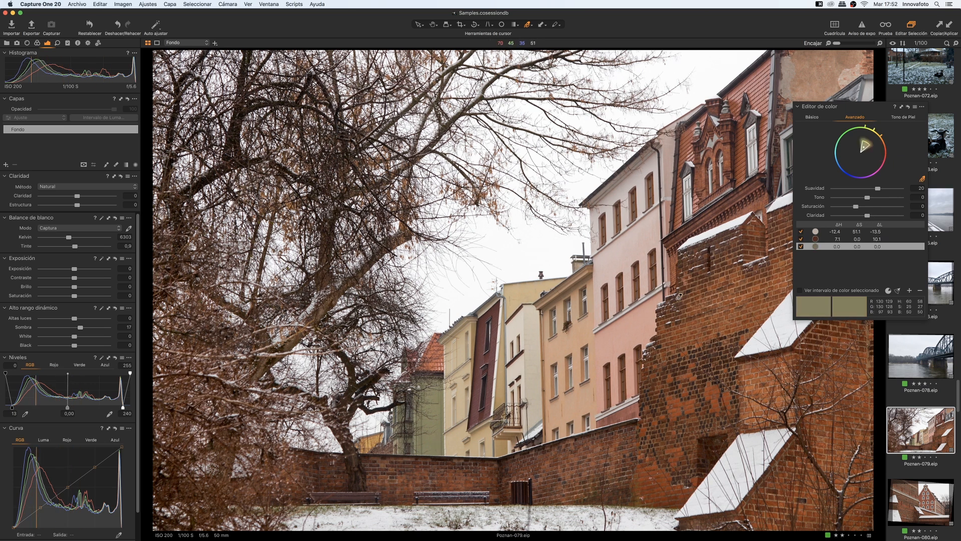
click(815, 291)
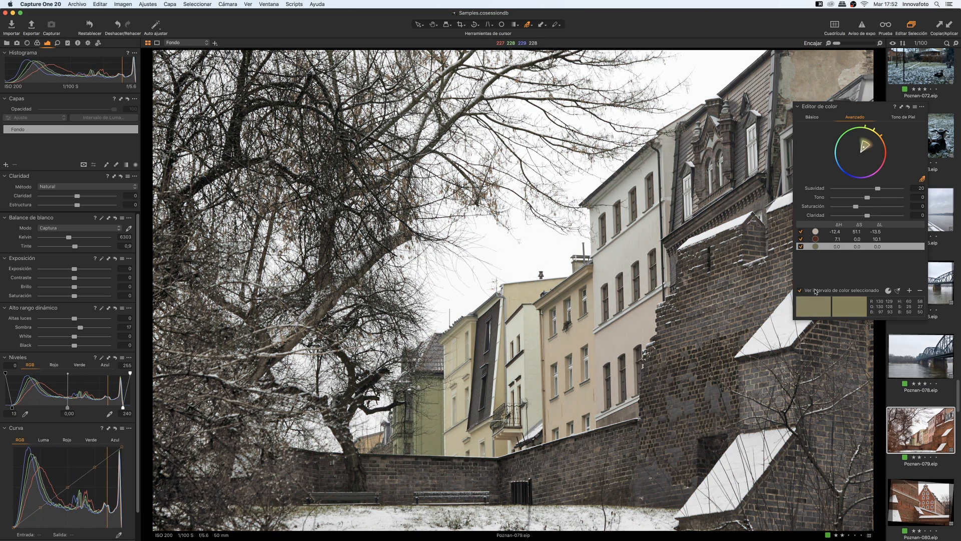
click(815, 291)
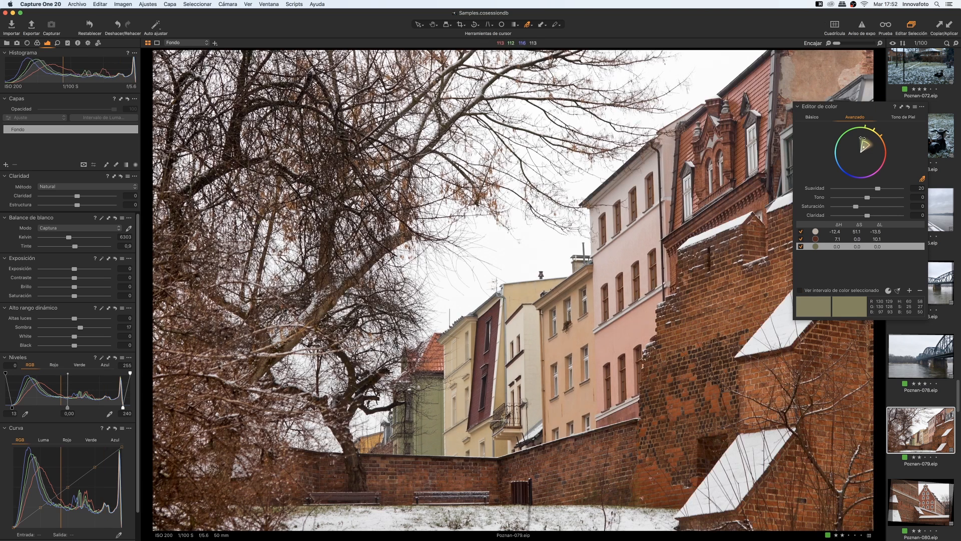
click(821, 292)
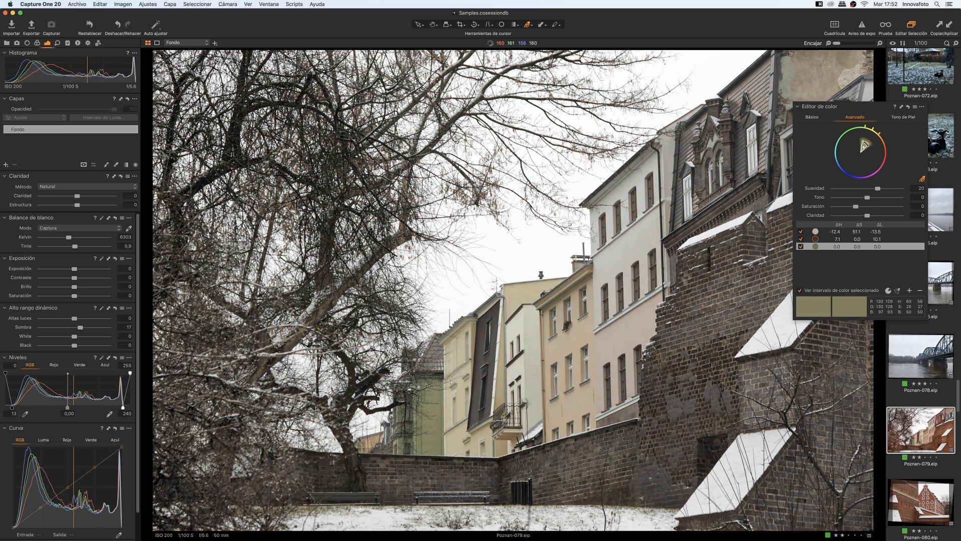
drag(863, 146, 862, 145)
click(862, 141)
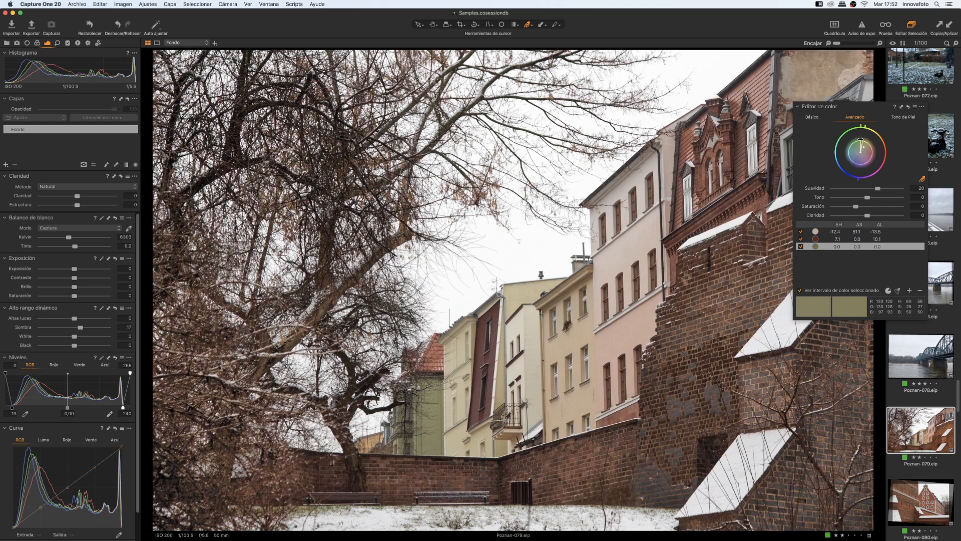
- Turn off the range preview, set the green facade range's tone to 15.7 and compare the image without the color edits
click(819, 292)
drag(867, 201, 888, 200)
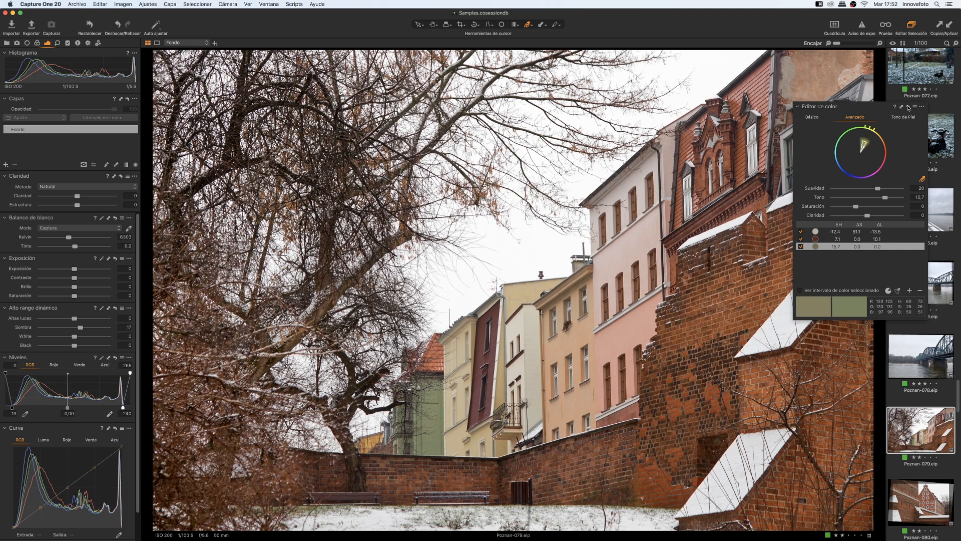
click(909, 107)
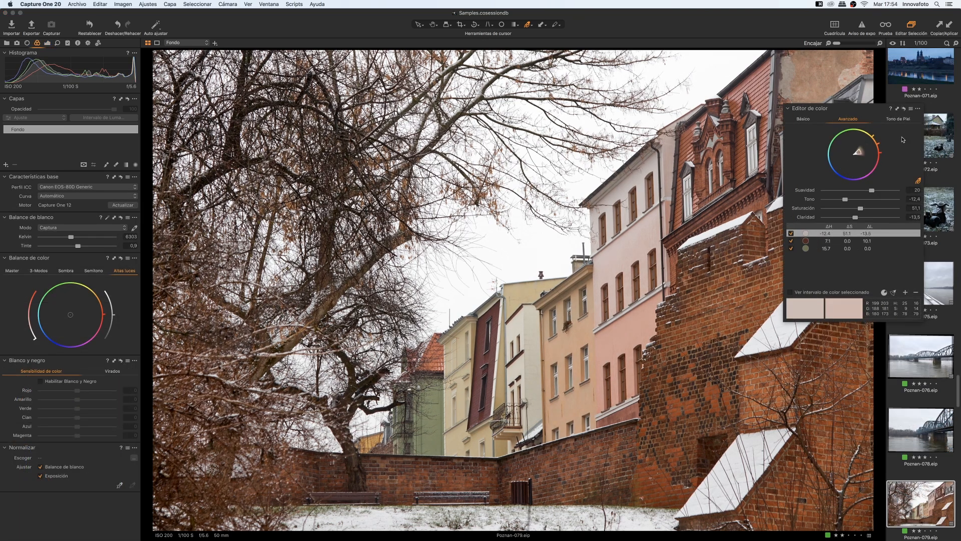
- Show the Color Editor's Tono de Piel mode and collapse the floating editor
click(903, 119)
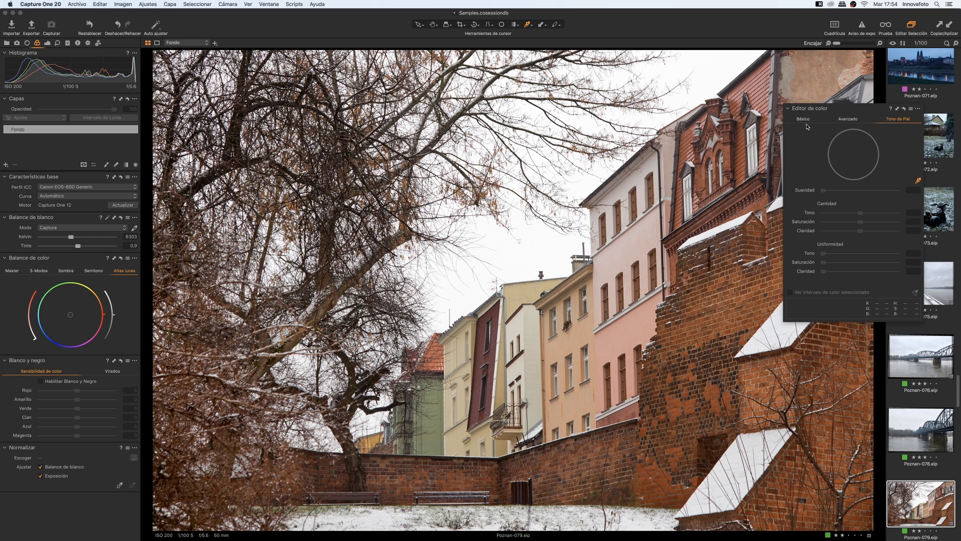
click(788, 108)
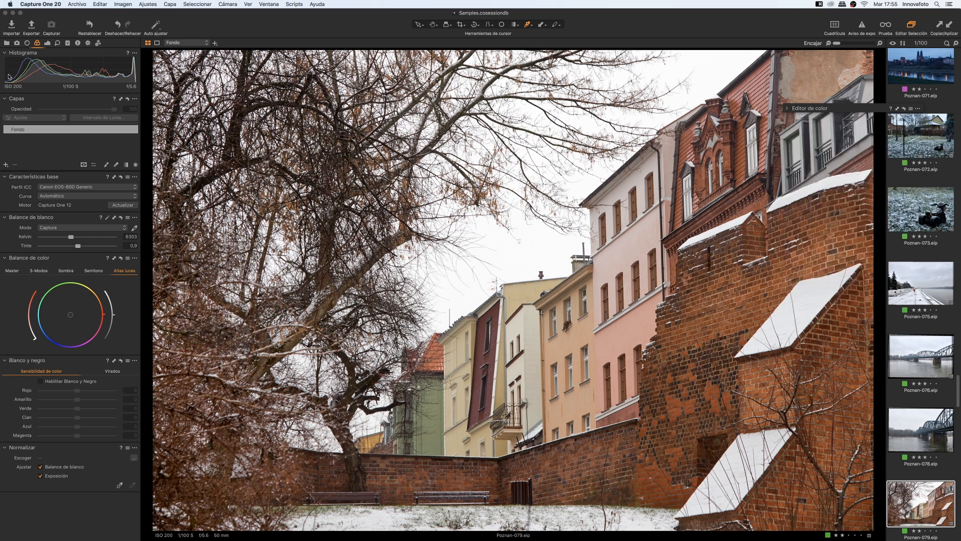
- Open the session favorite with the couple's portraits and bring up the exposure and layer tools for Estilos-020.eip
click(7, 43)
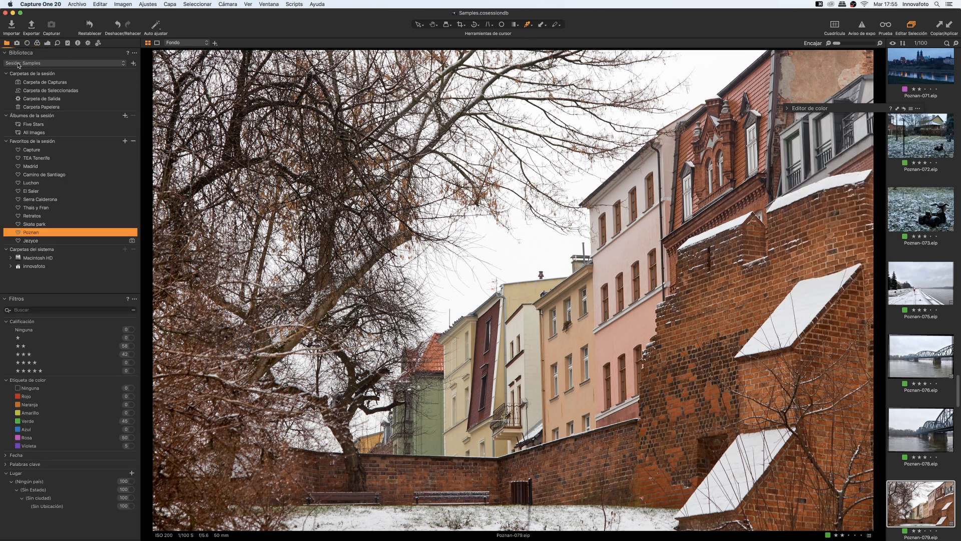
click(47, 210)
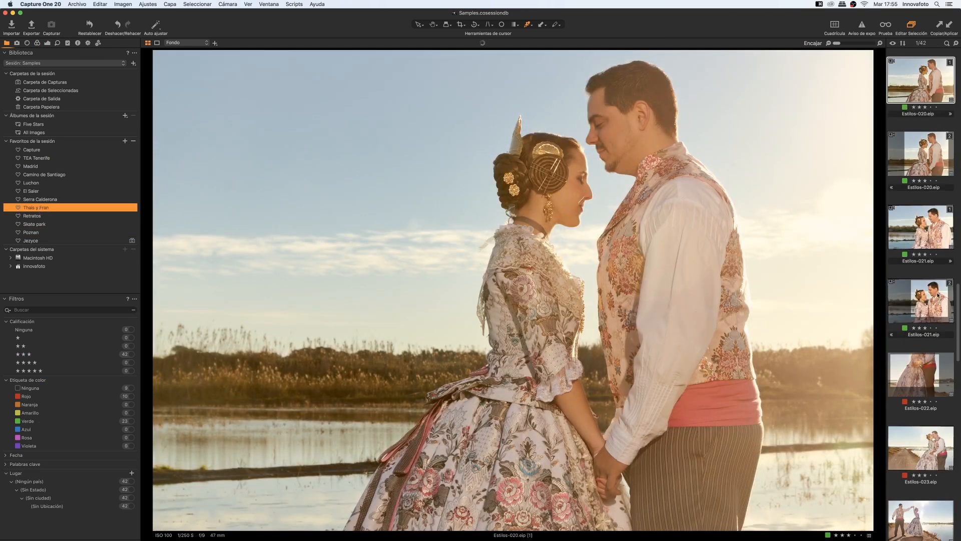
click(47, 43)
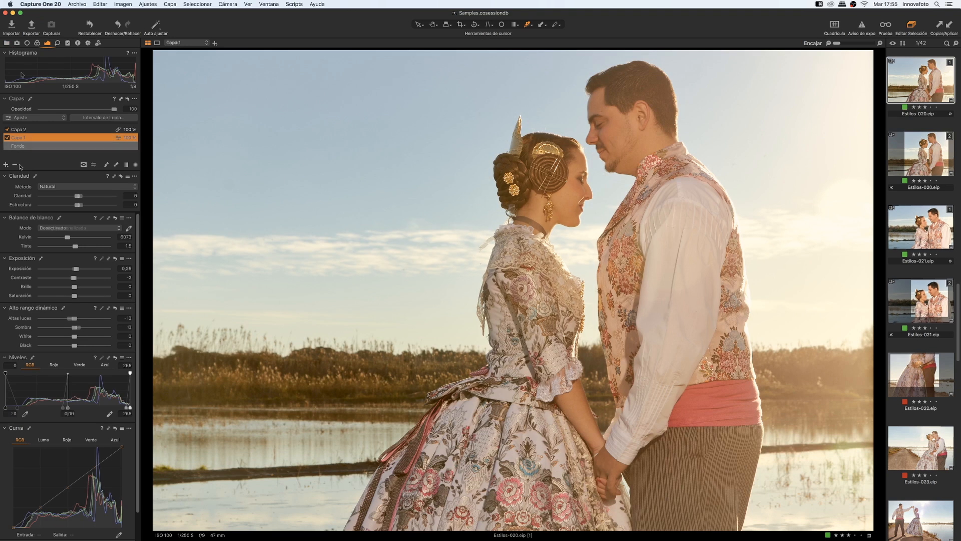
- Examine the adjustments stored in the Fondo, Capa 1 and Capa 2 layers of Estilos-020.eip
click(31, 146)
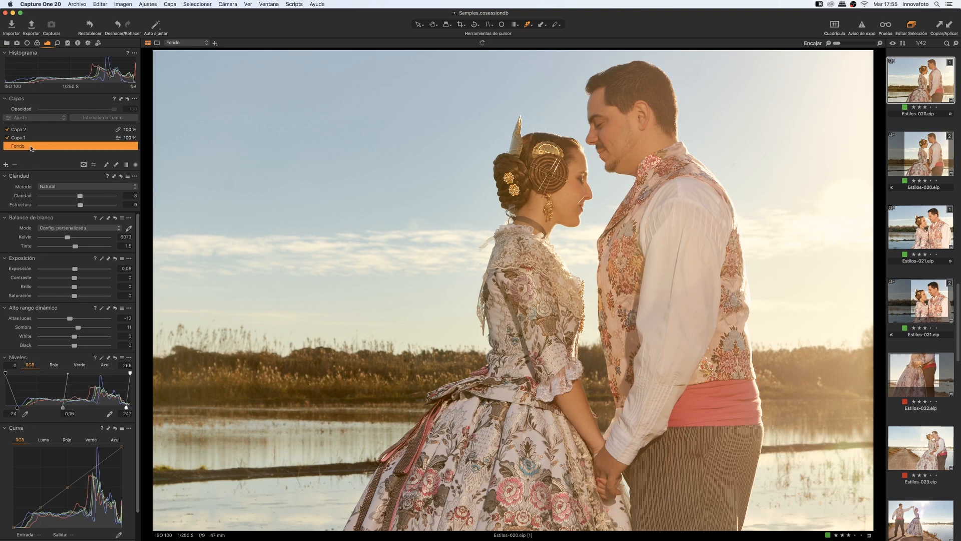
click(34, 138)
click(37, 130)
click(38, 137)
click(46, 129)
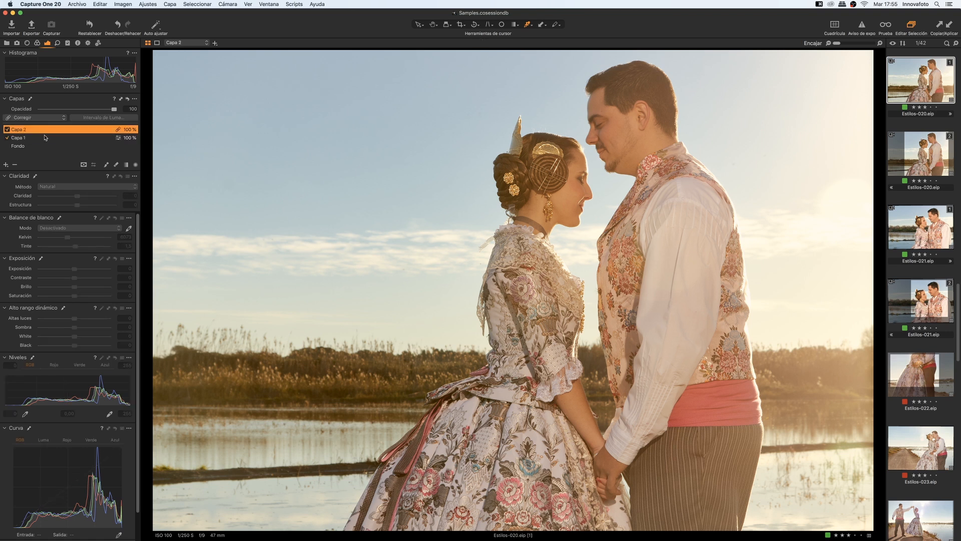
- View the mask of Capa 1 and compare the photo with that layer disabled and enabled
click(43, 138)
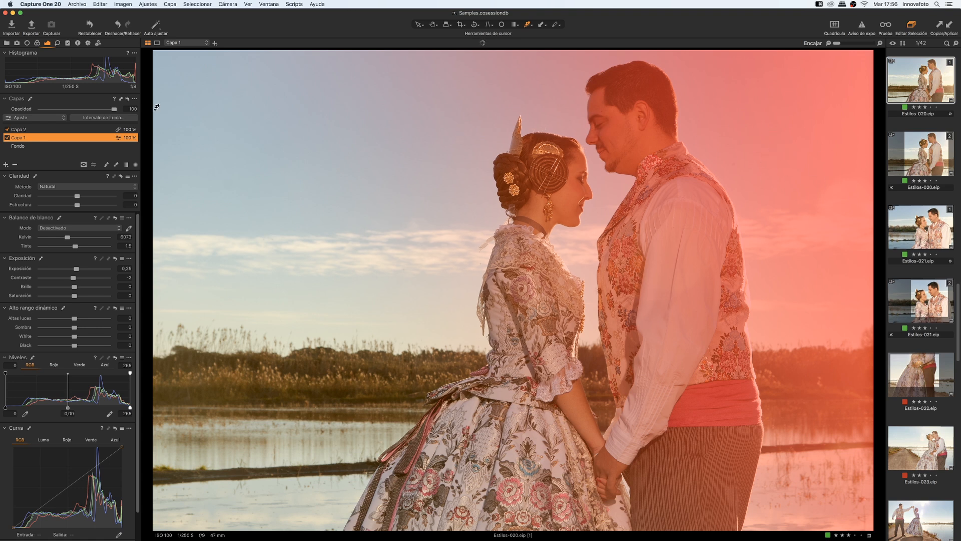
key(m)
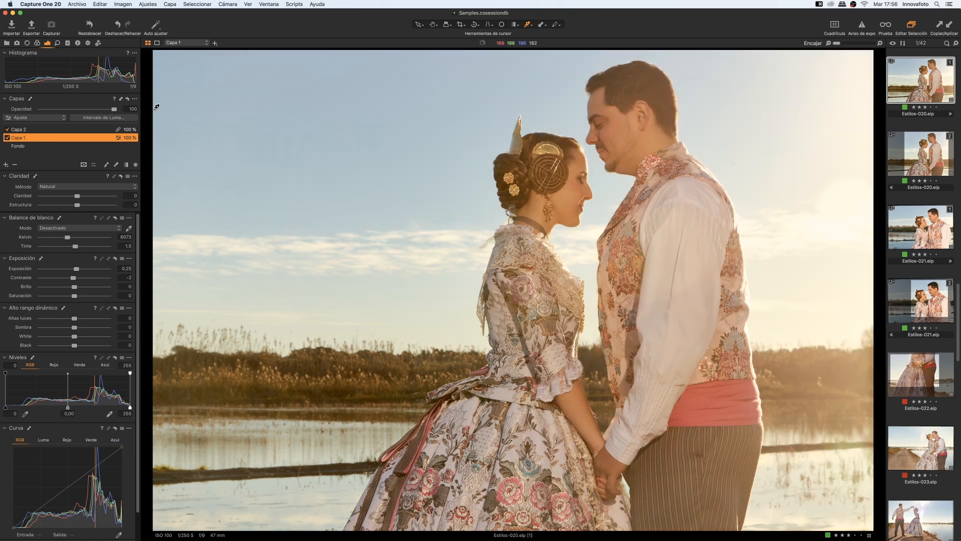
click(7, 138)
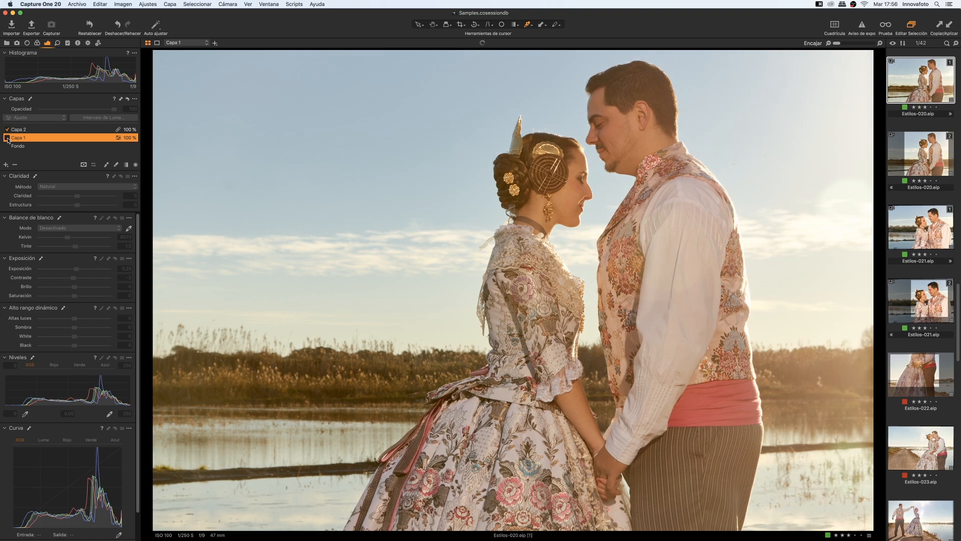
click(6, 138)
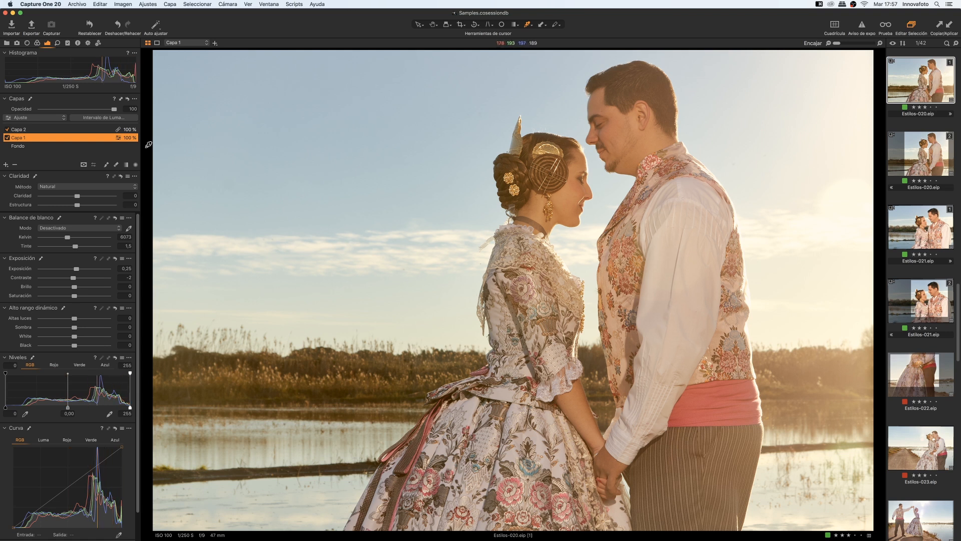
- Select the correction layer Capa 2 and compare the sky beside the woman's hair comb with the layer on and off
click(42, 130)
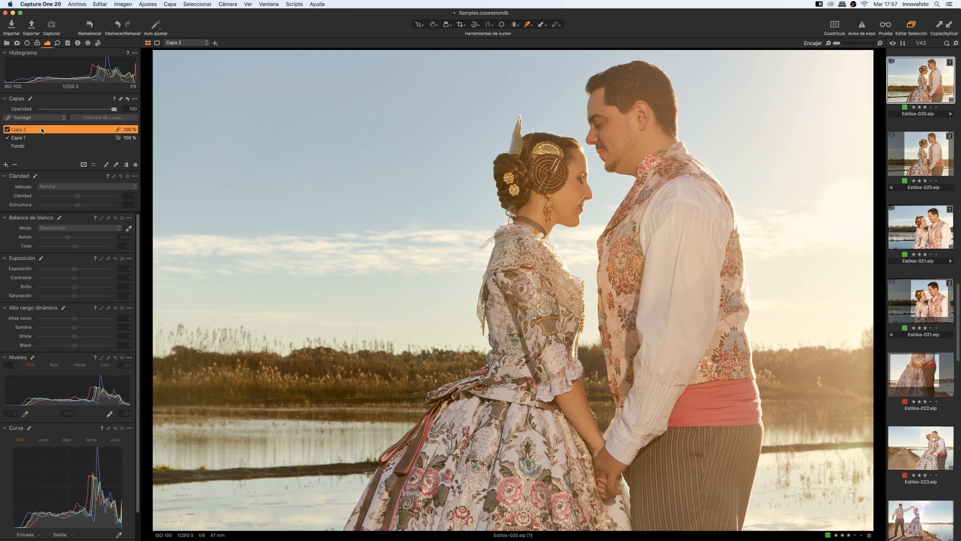
click(7, 129)
click(7, 129)
click(7, 129)
click(7, 130)
click(7, 129)
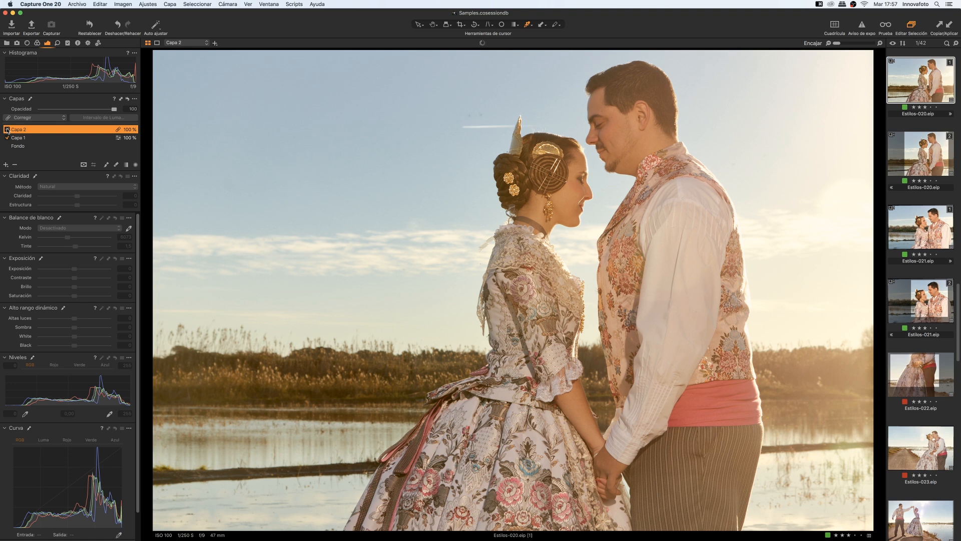